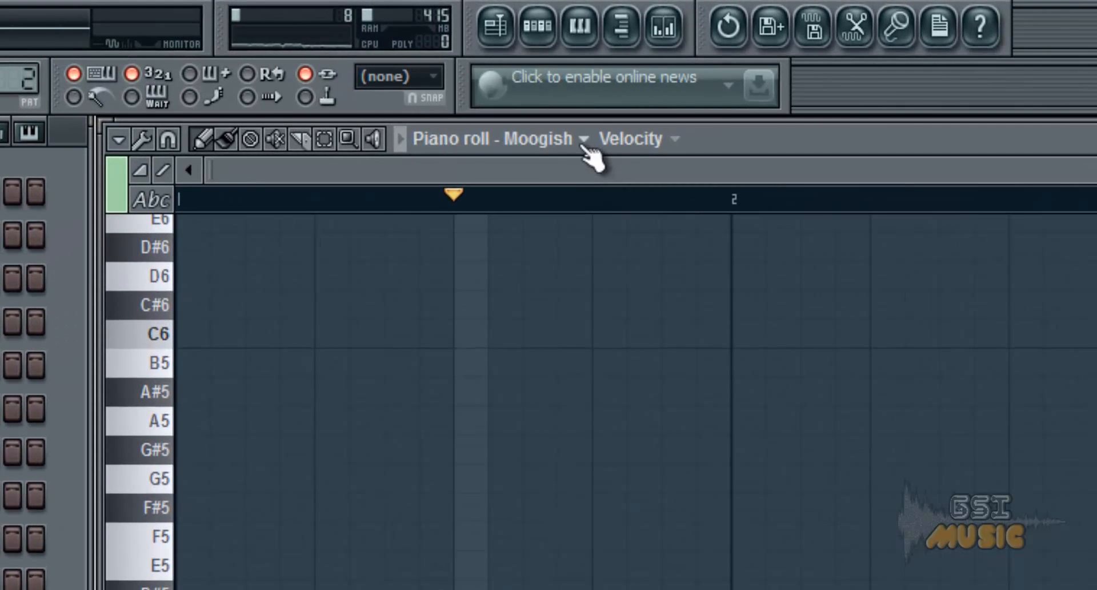
Switch the piano roll's channel to Greasy and back to Moogish.
click(580, 141)
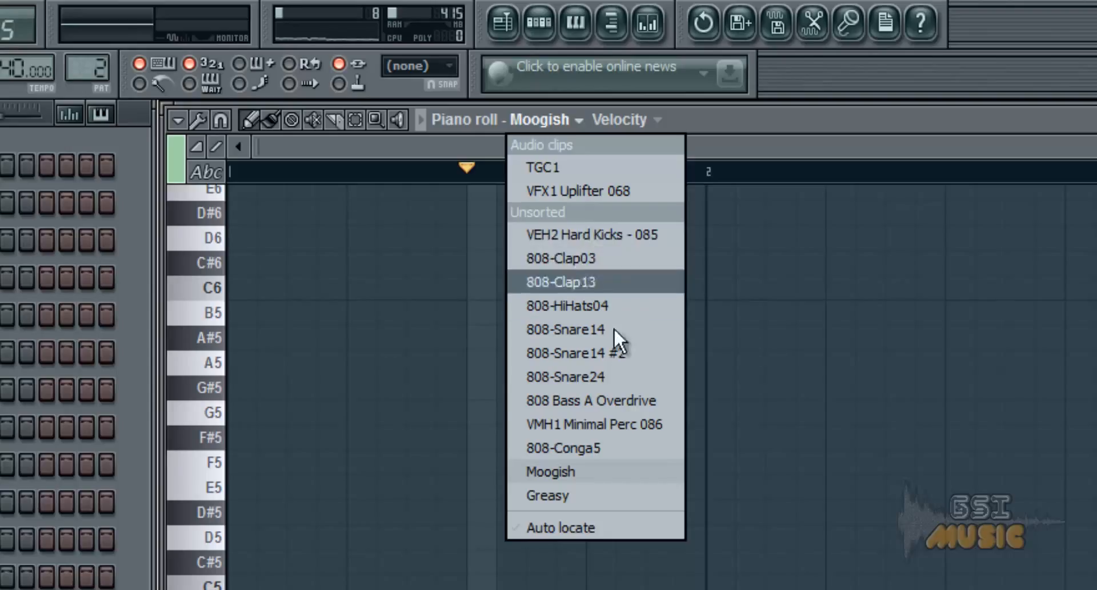
click(609, 496)
click(568, 120)
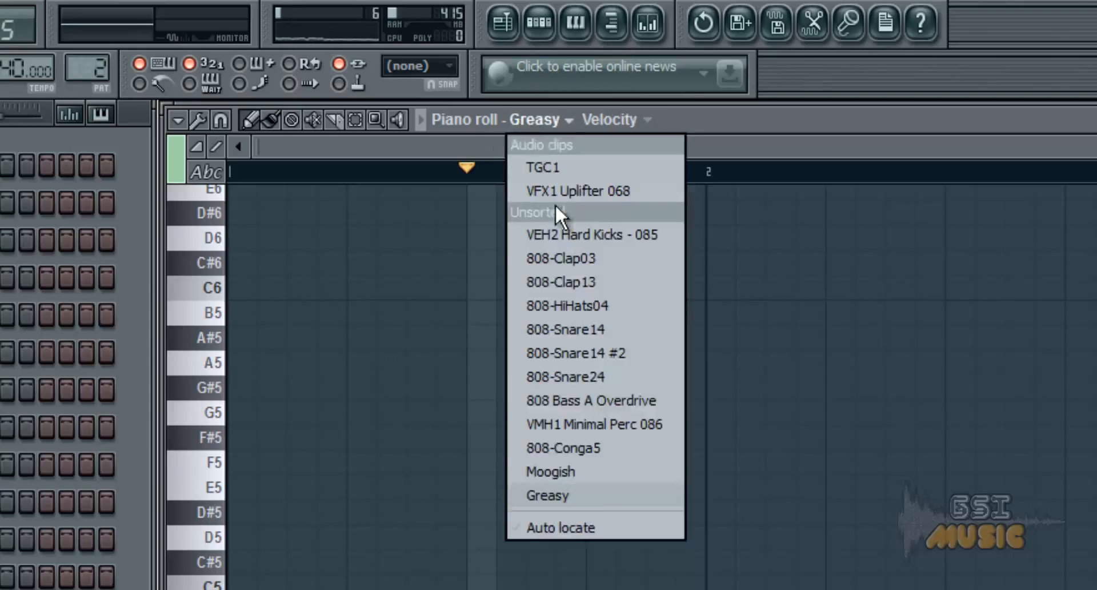
click(588, 493)
click(528, 120)
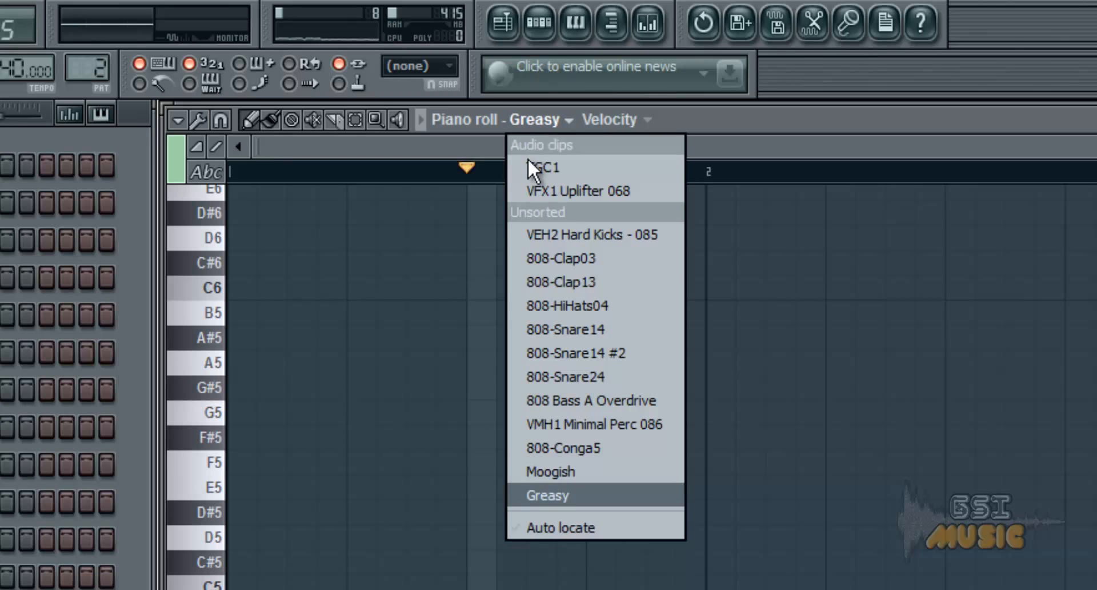
click(565, 472)
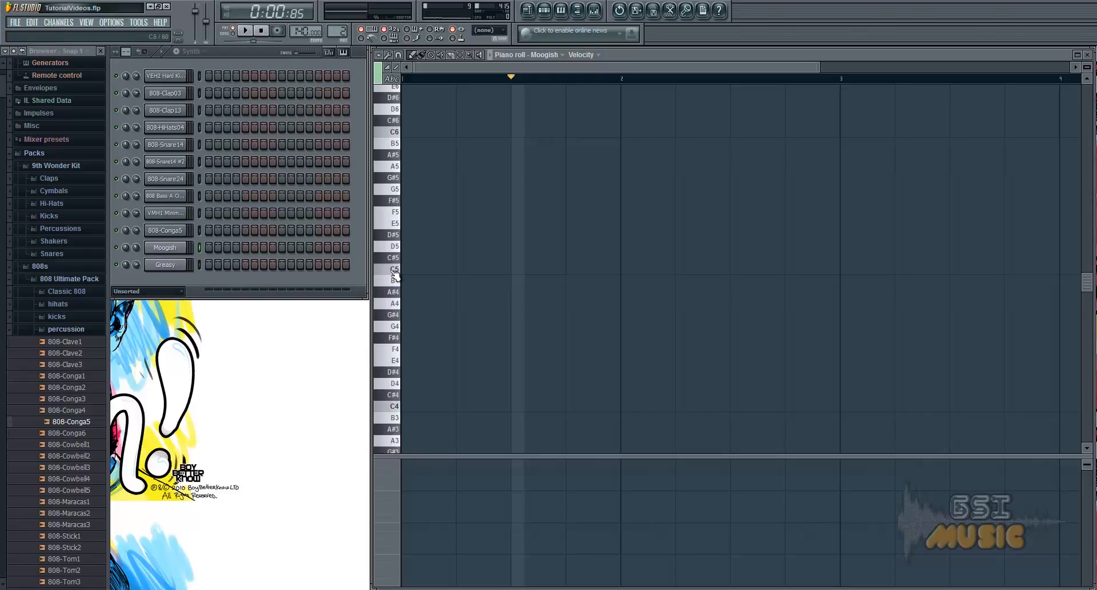
Audition the C5 note of the Moogish channel on the piano roll keyboard.
click(394, 269)
click(393, 270)
click(135, 245)
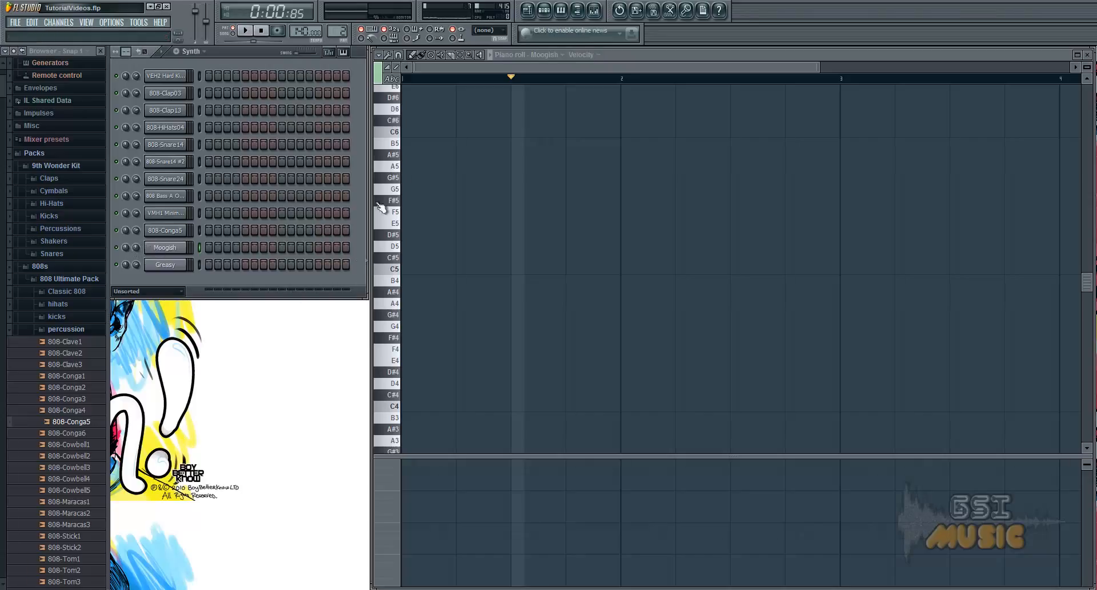
click(395, 272)
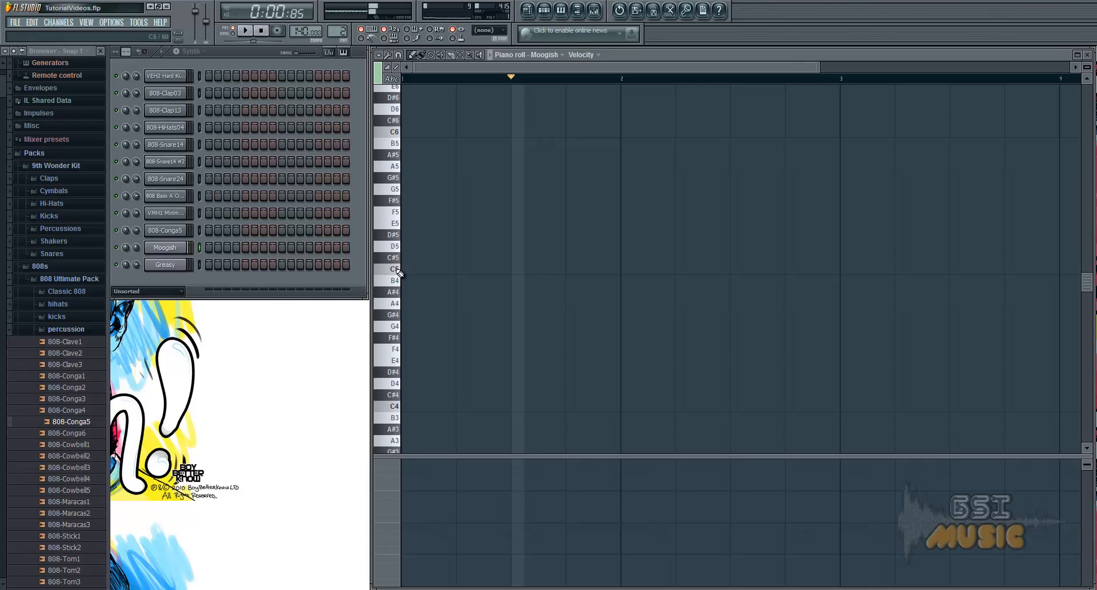
Draw the notes C5, E5, G5 and E5 on the four beats of bar 1 for Moogish.
click(411, 268)
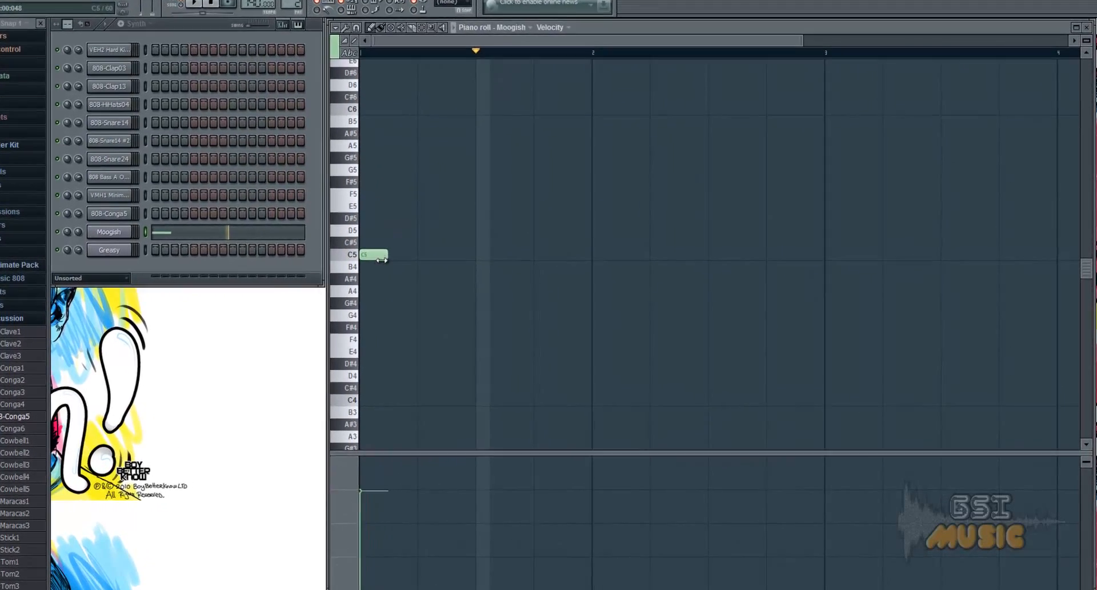
click(395, 194)
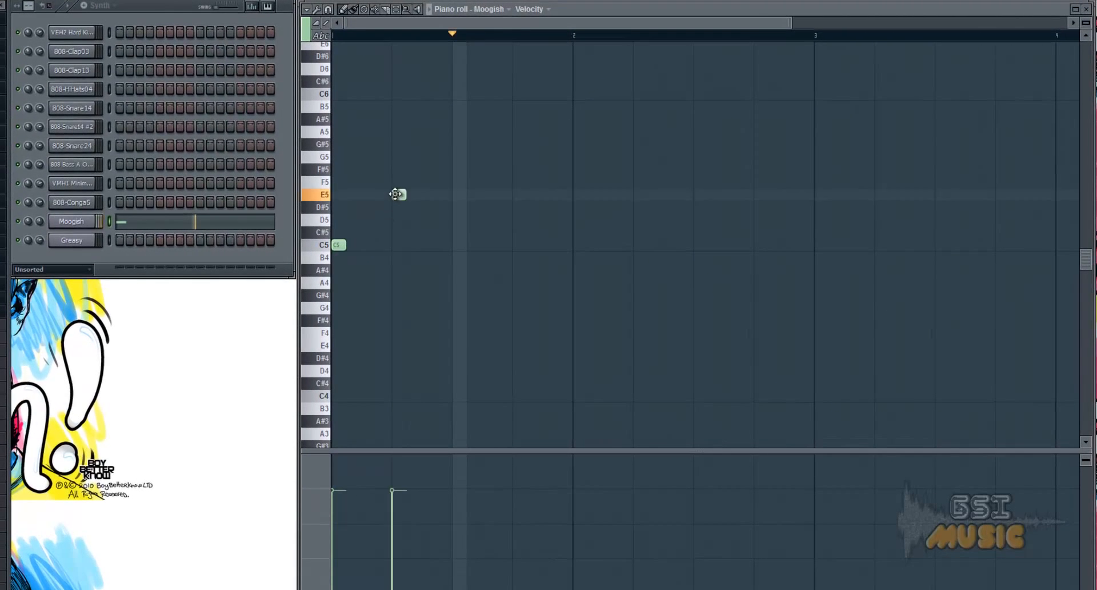
click(455, 157)
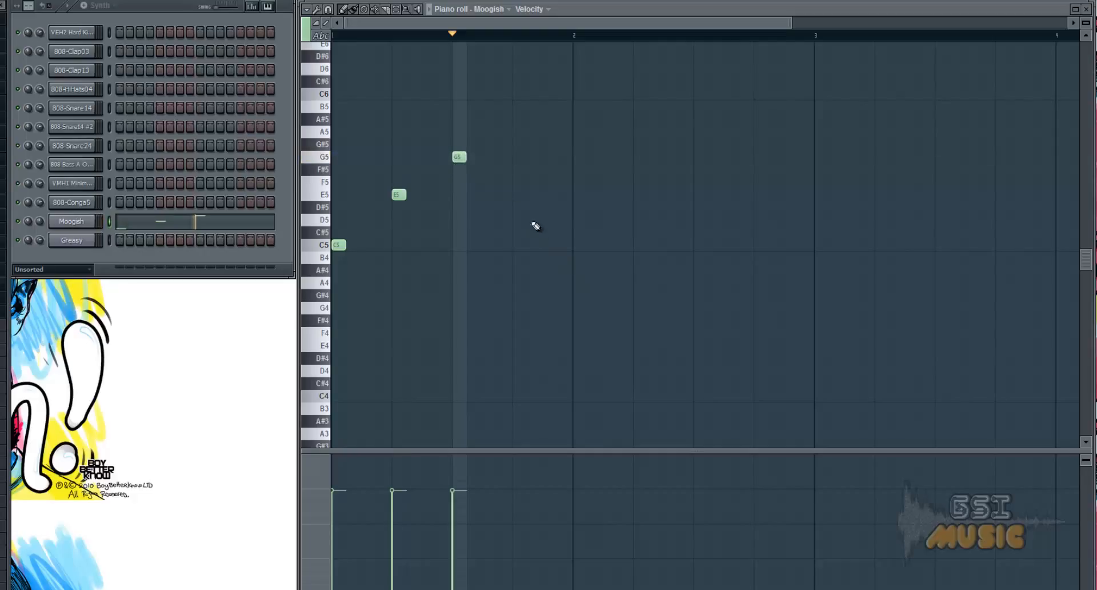
click(516, 194)
key(space)
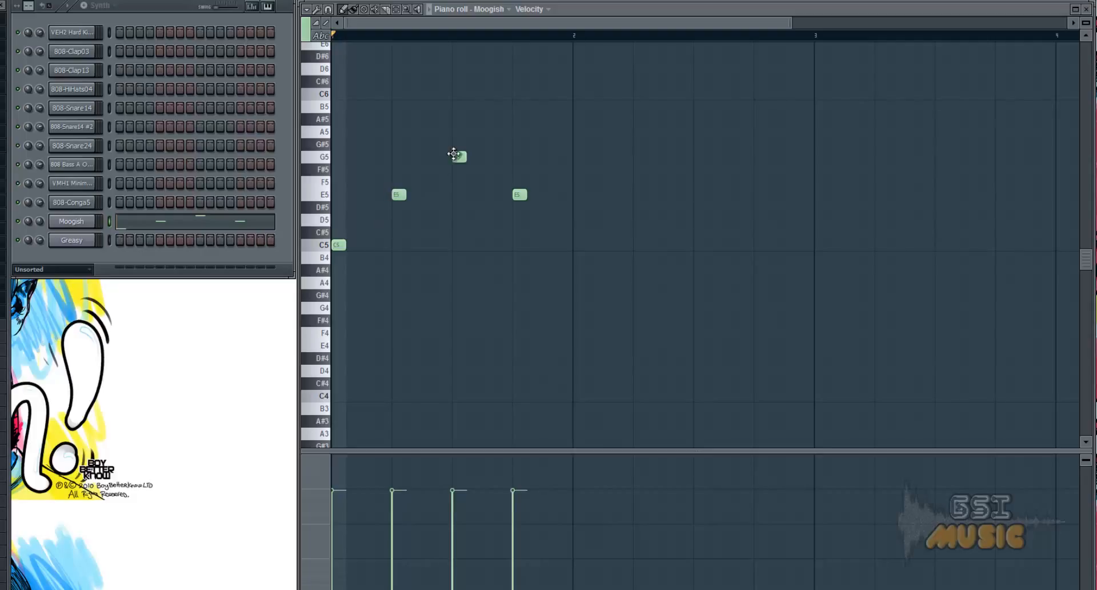
mouse_move(342, 245)
mouse_down()
mouse_move(355, 245)
mouse_move(342, 246)
mouse_move(355, 257)
mouse_move(345, 255)
mouse_up()
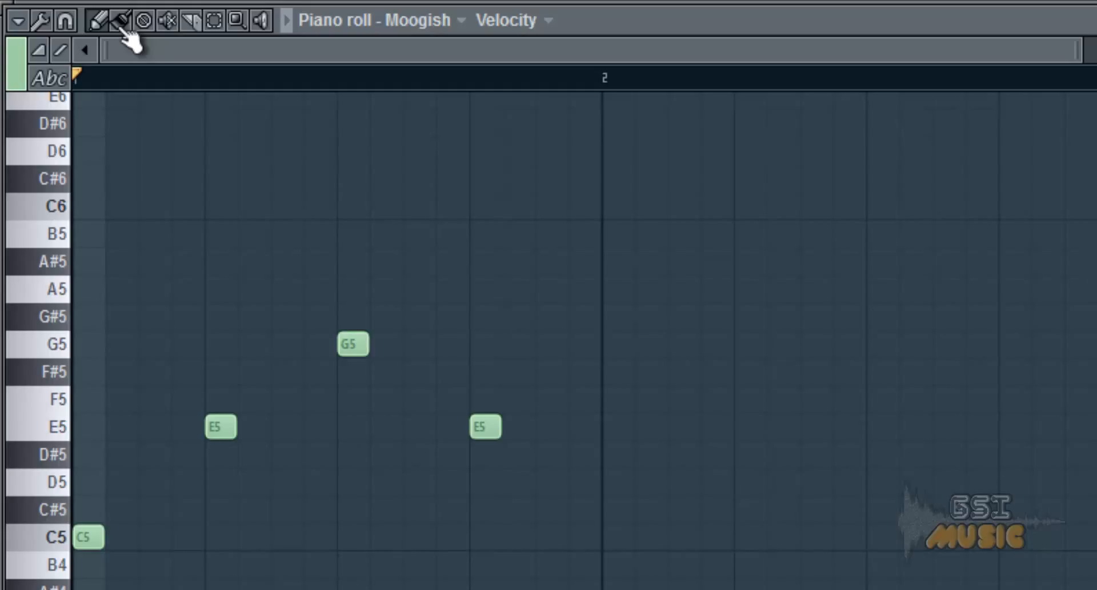
Try the Paint tool by adding a C5 note at the start of bar 2, and delete that note.
click(122, 24)
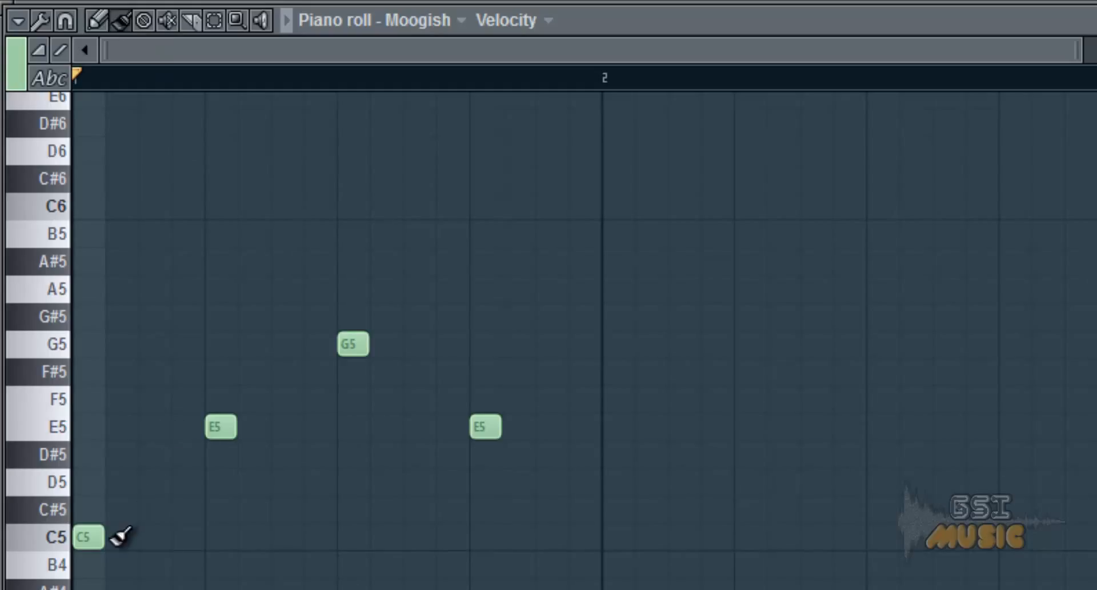
mouse_move(118, 535)
mouse_down()
mouse_move(608, 543)
mouse_move(622, 532)
mouse_move(529, 550)
mouse_move(130, 553)
mouse_up()
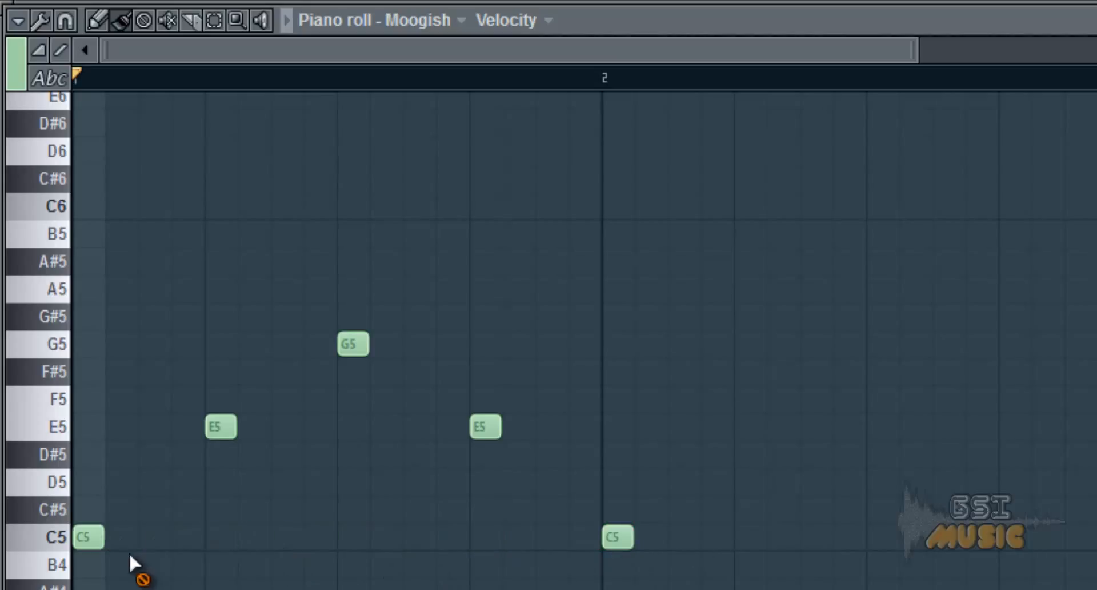
right_click(618, 536)
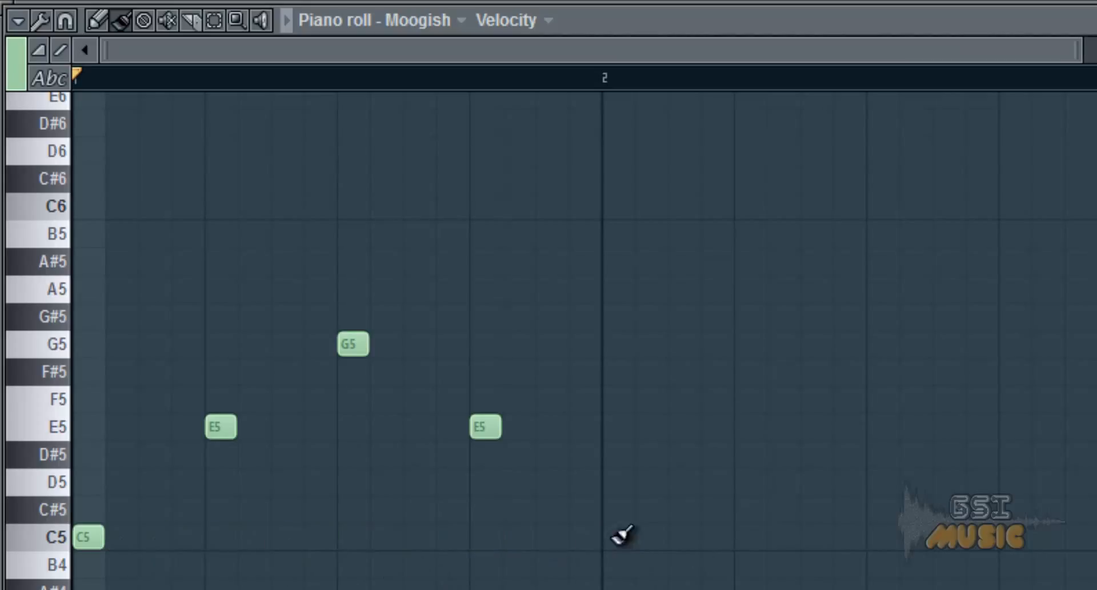
Slice the G5 note in half, undo the cut and return to the Draw tool.
click(192, 23)
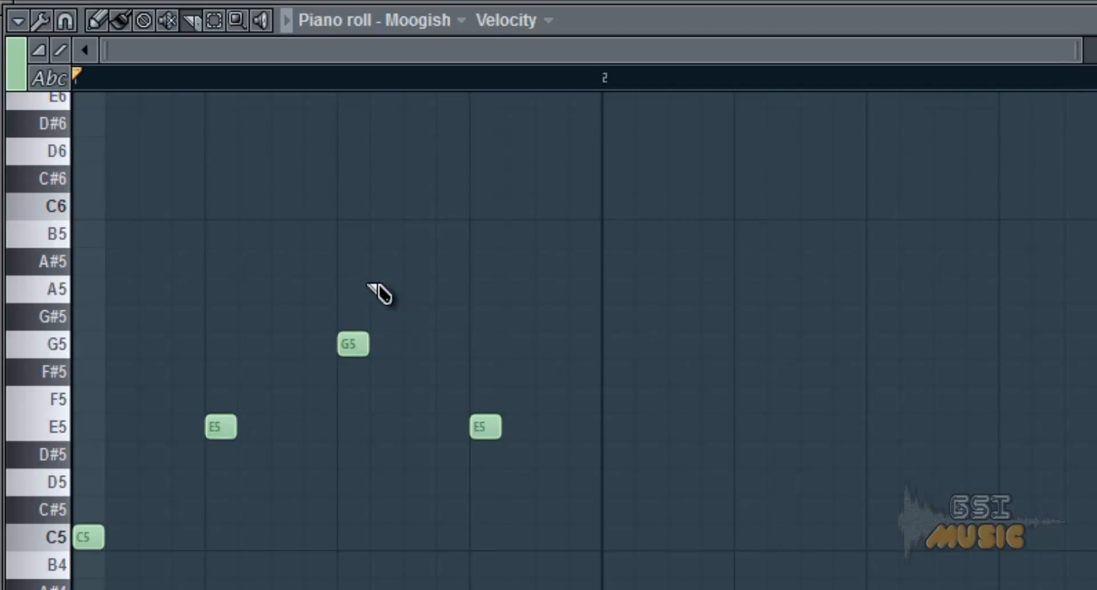
drag(372, 280, 347, 395)
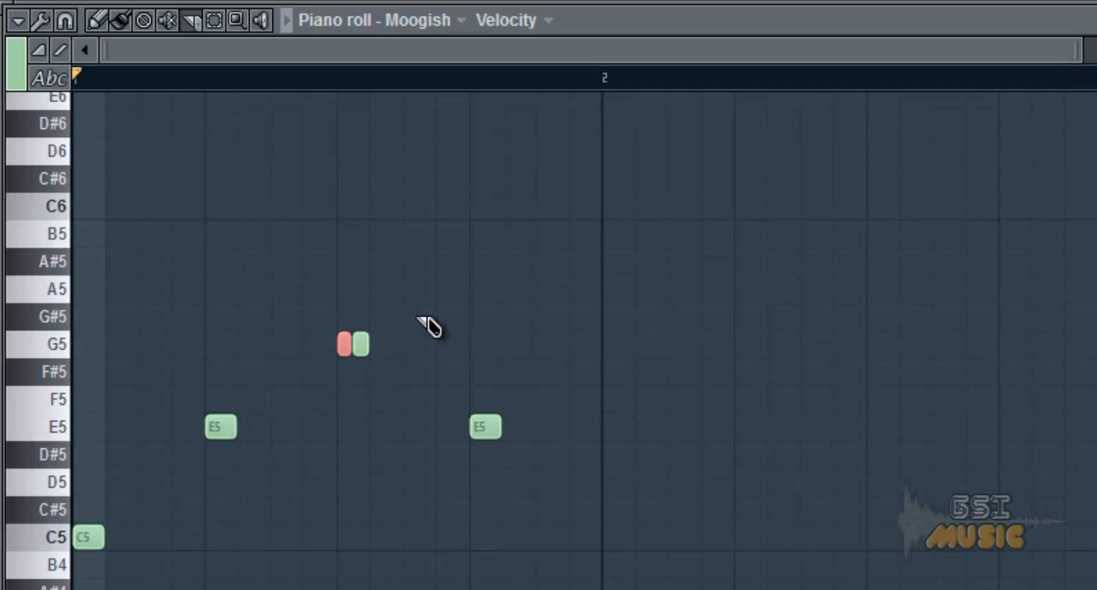
key(ctrl+z)
click(104, 25)
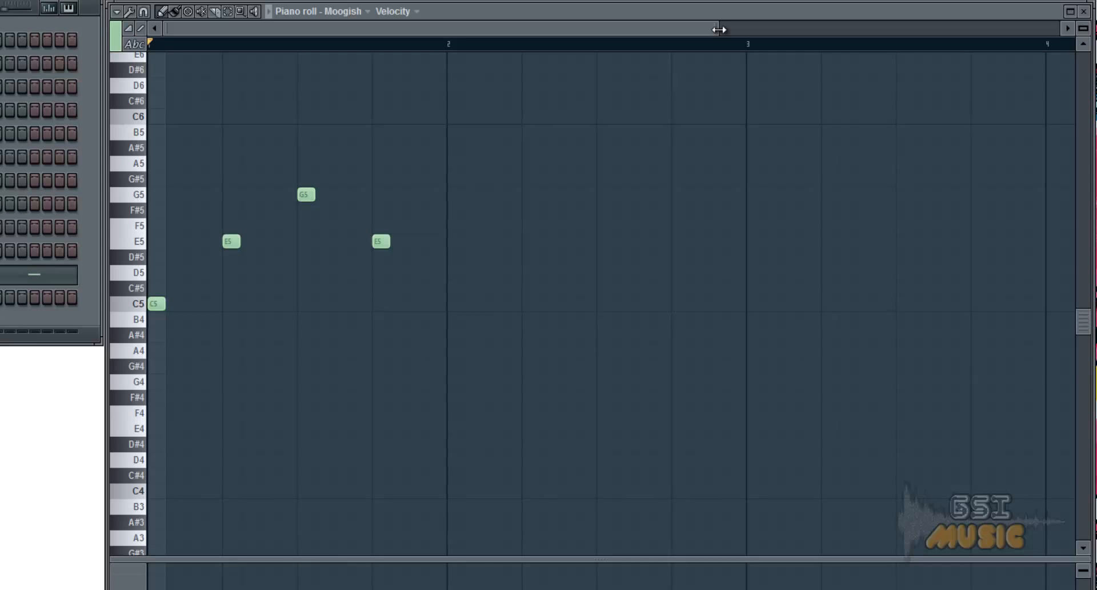
drag(718, 30, 336, 52)
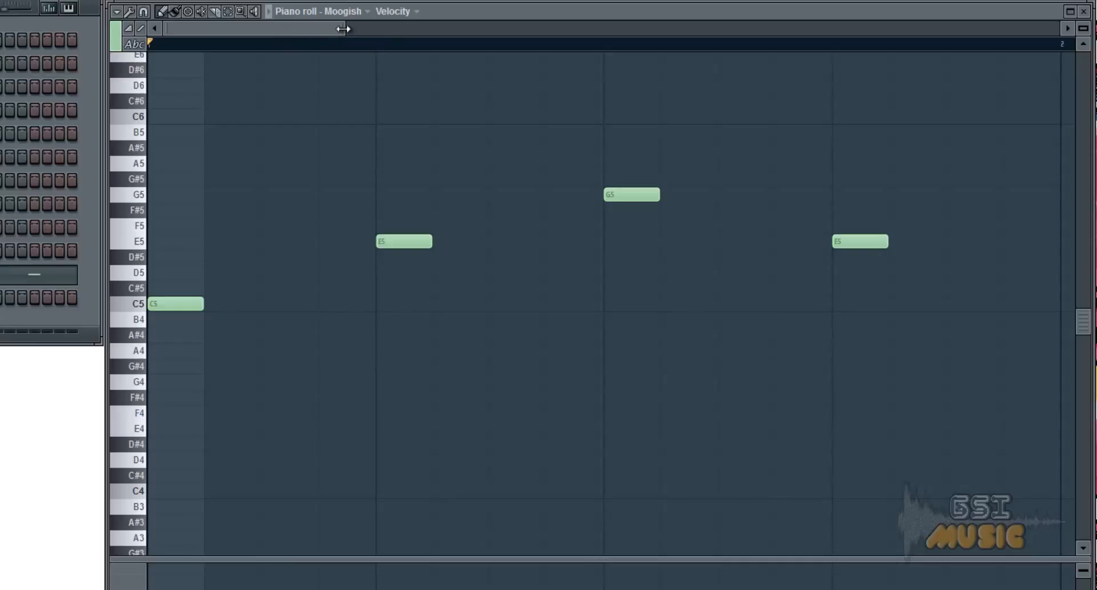
drag(343, 29, 534, 54)
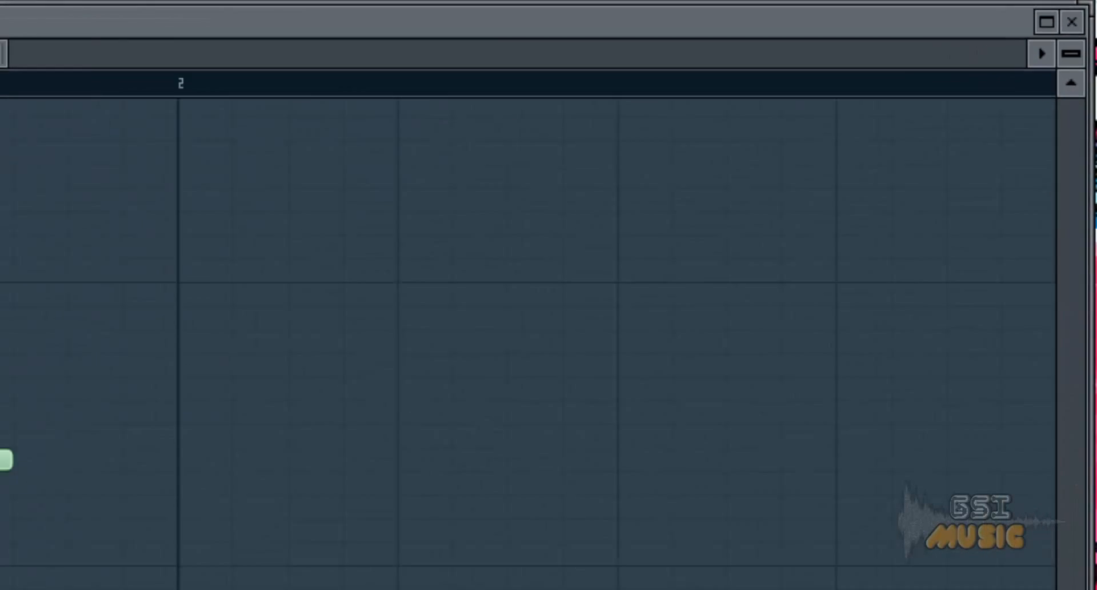
drag(1072, 54, 1083, 23)
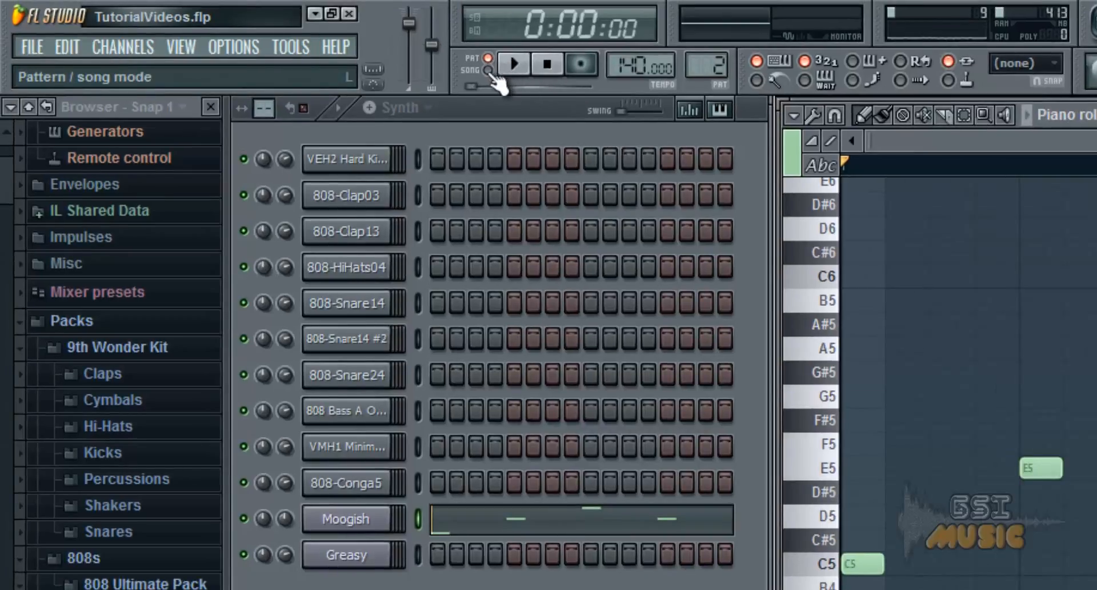
Switch to song mode and back to pattern mode, and play the Moogish pattern briefly.
click(489, 70)
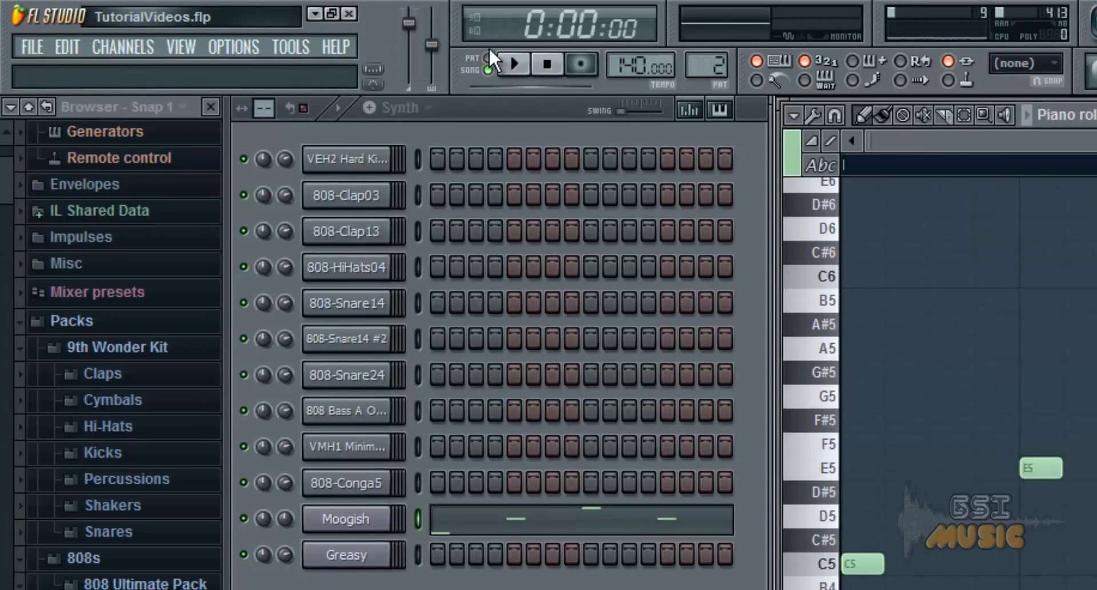
click(488, 60)
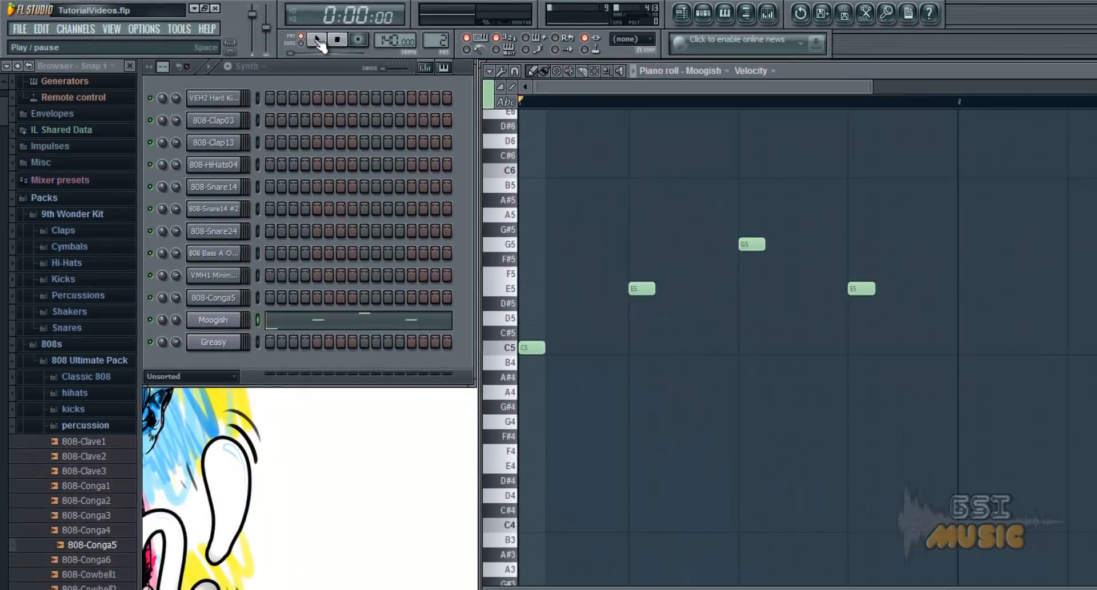
click(318, 40)
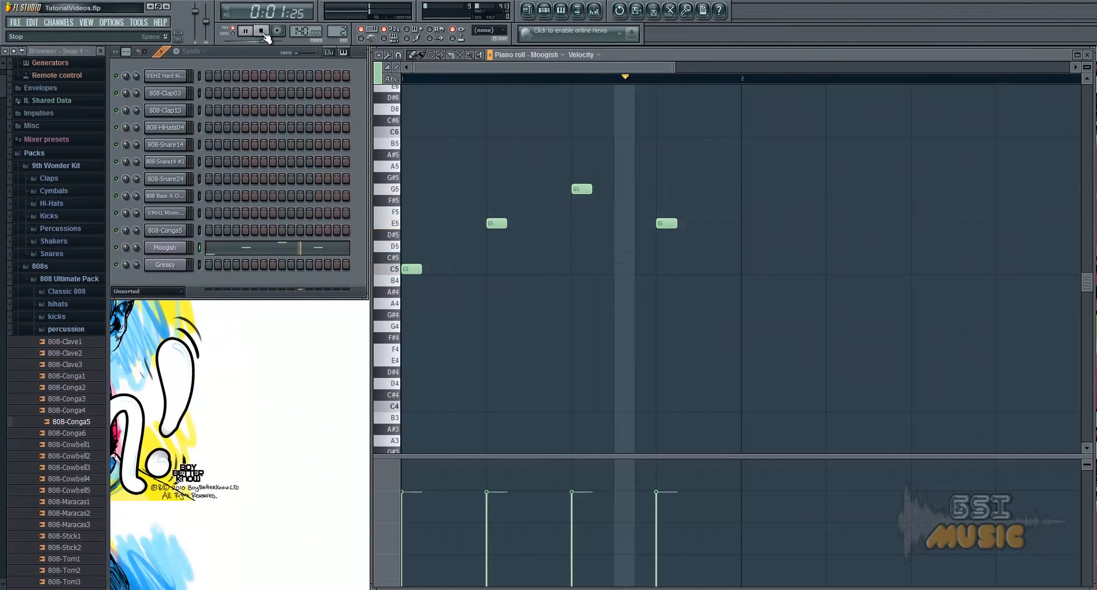
click(262, 31)
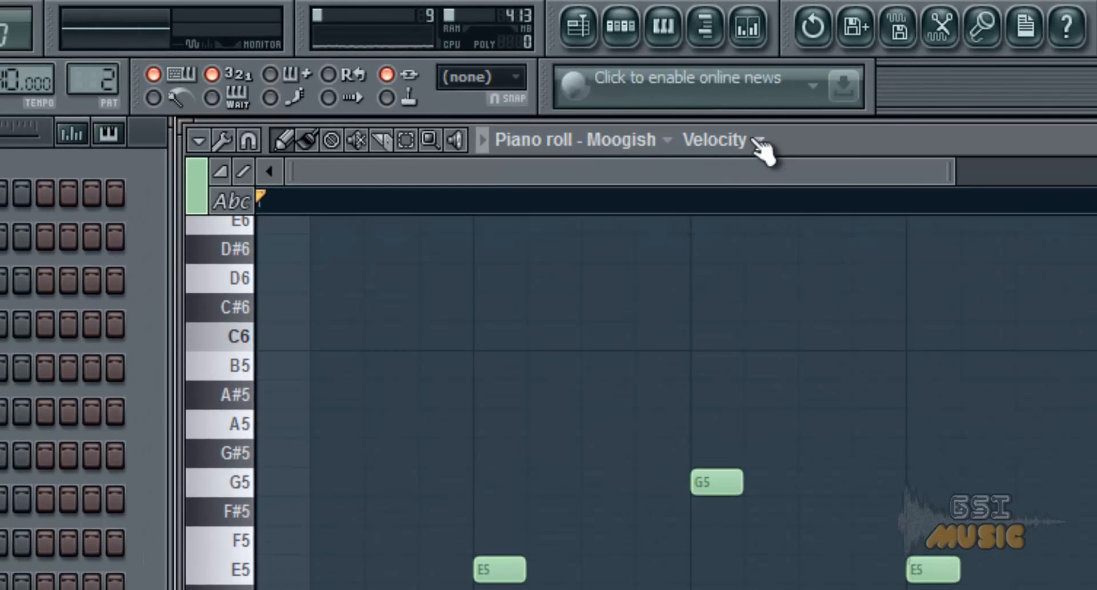
Review the available note properties and channel controls, and choose Note velocity for the piano roll's event lane.
click(598, 55)
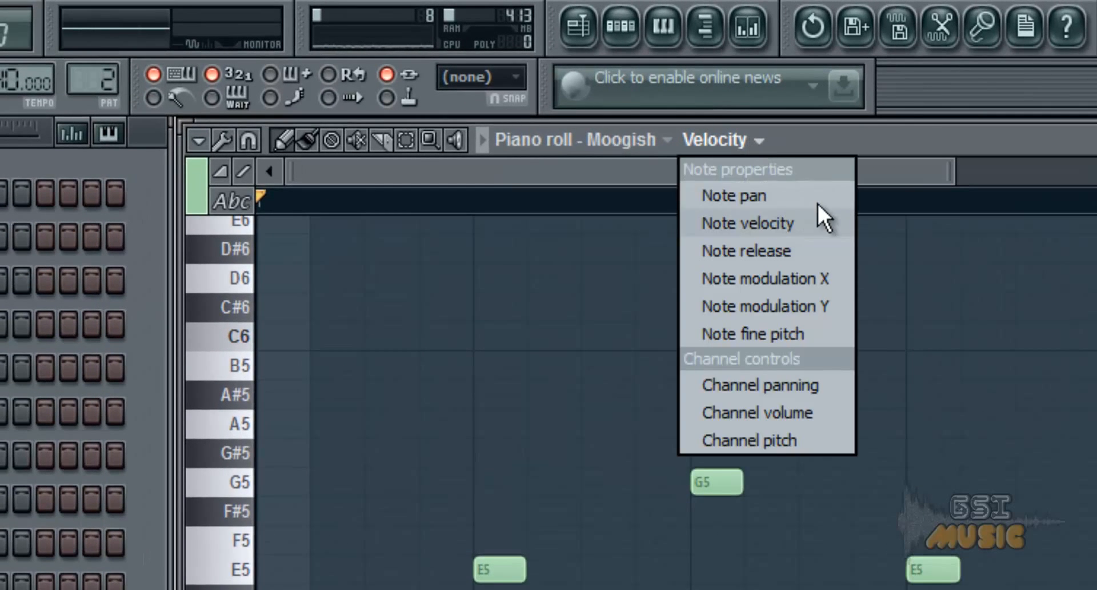
click(784, 136)
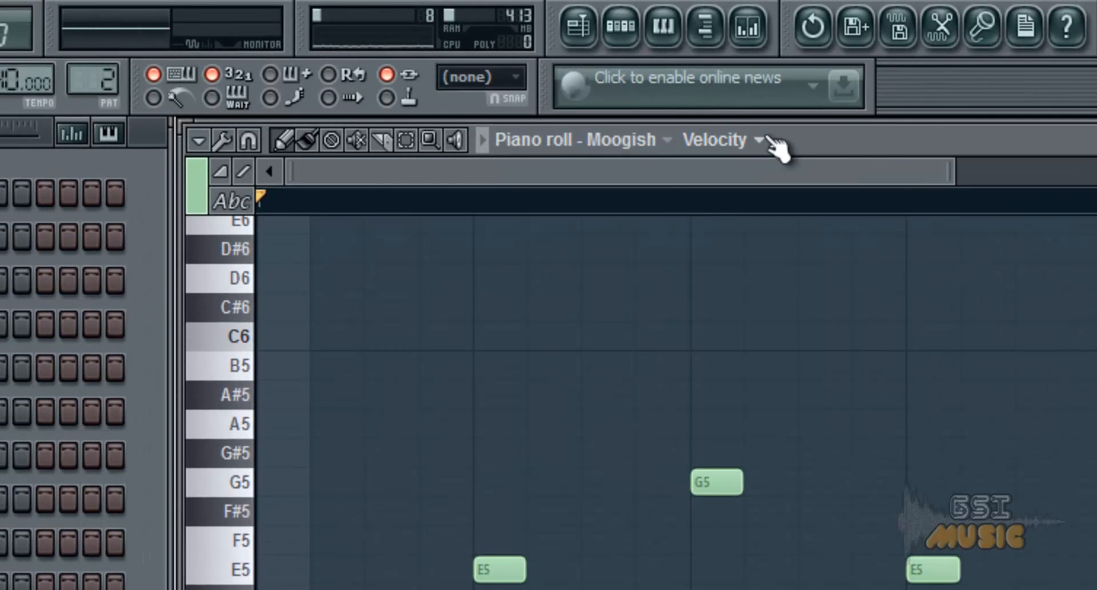
click(760, 138)
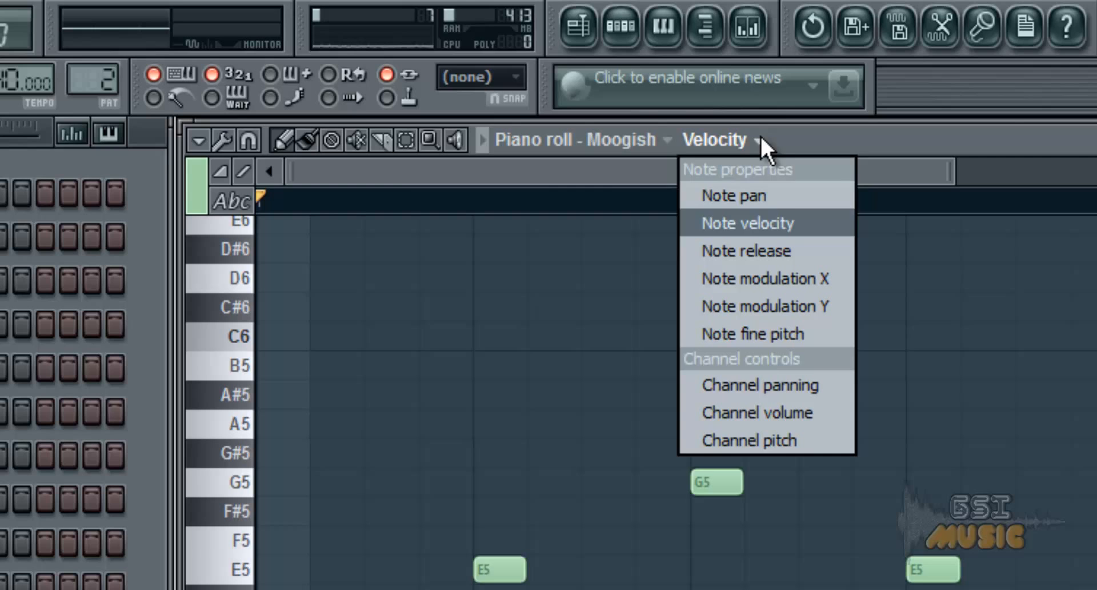
click(764, 222)
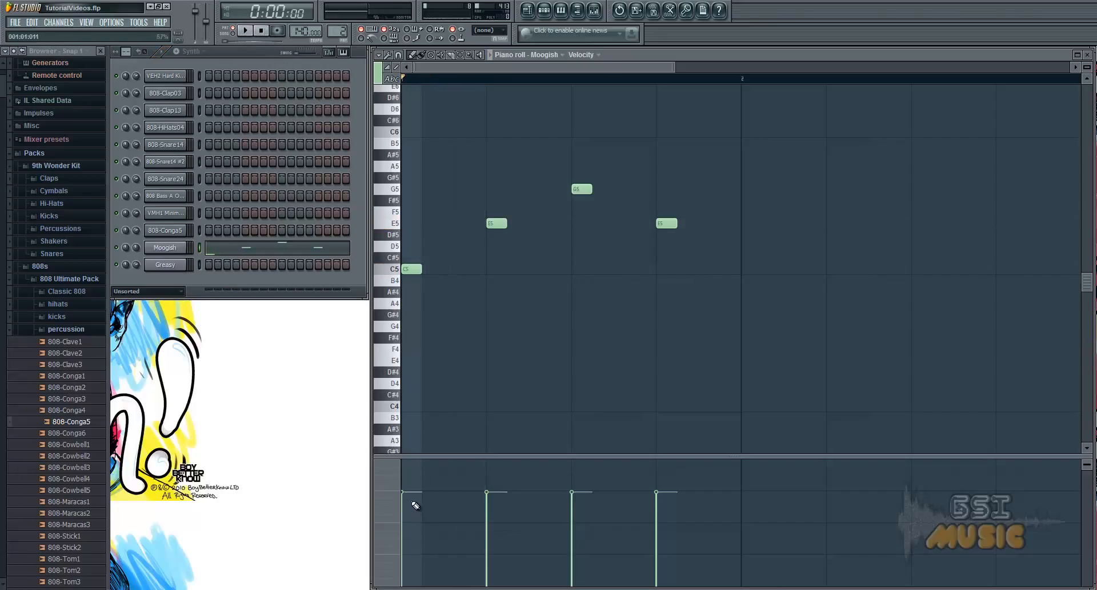
Raise the velocity of the first C5 note to the top of the lane and play the pattern briefly.
drag(407, 488, 410, 469)
click(245, 31)
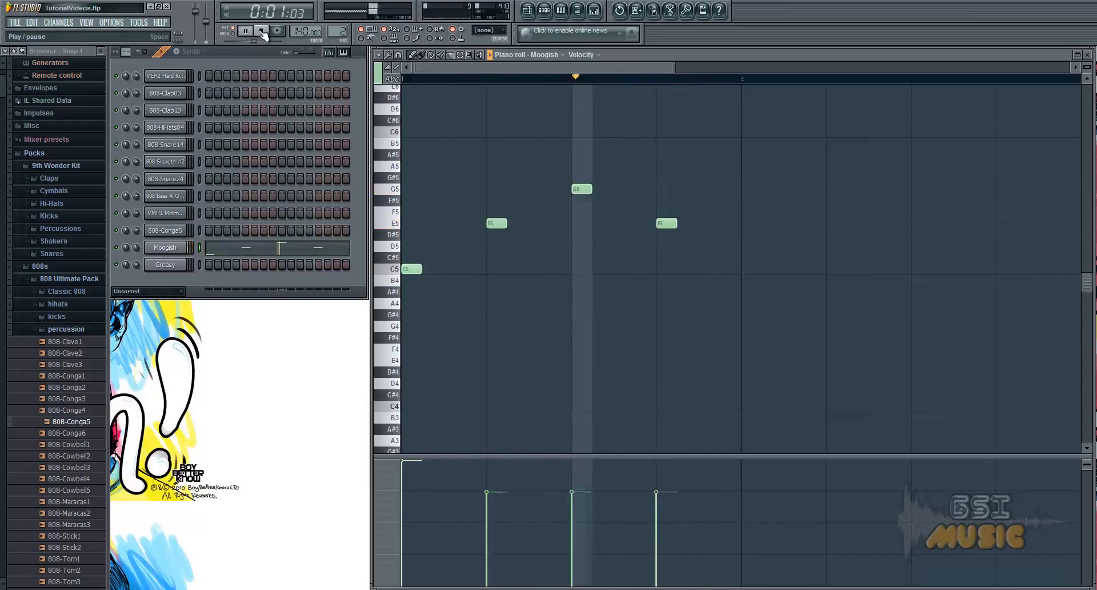
click(262, 31)
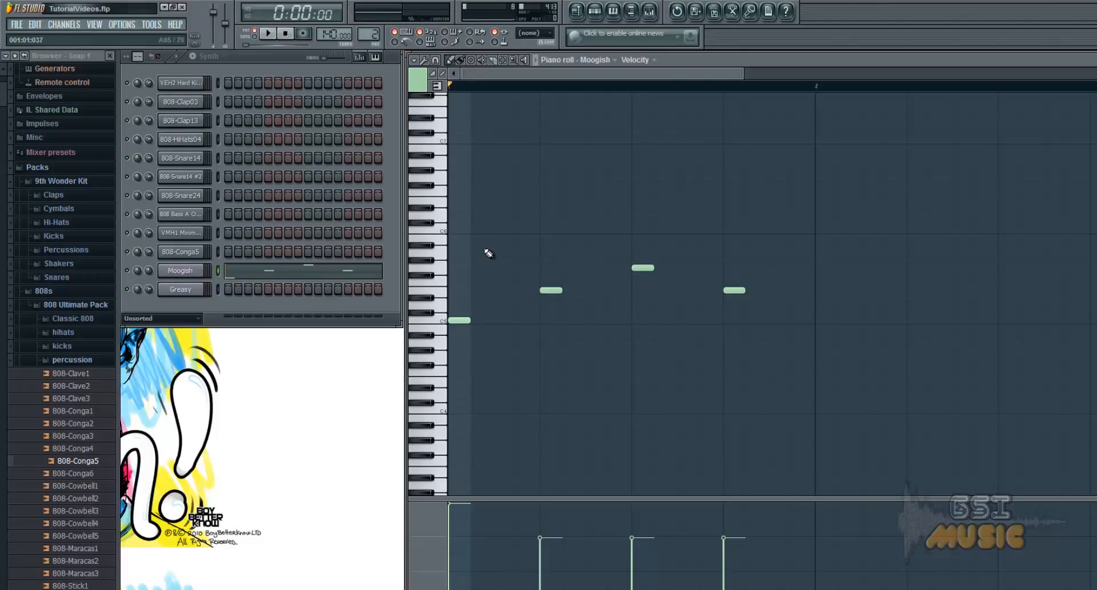
Show note names on the piano roll keys and copy all four notes of bar 1 into bar 2.
click(445, 89)
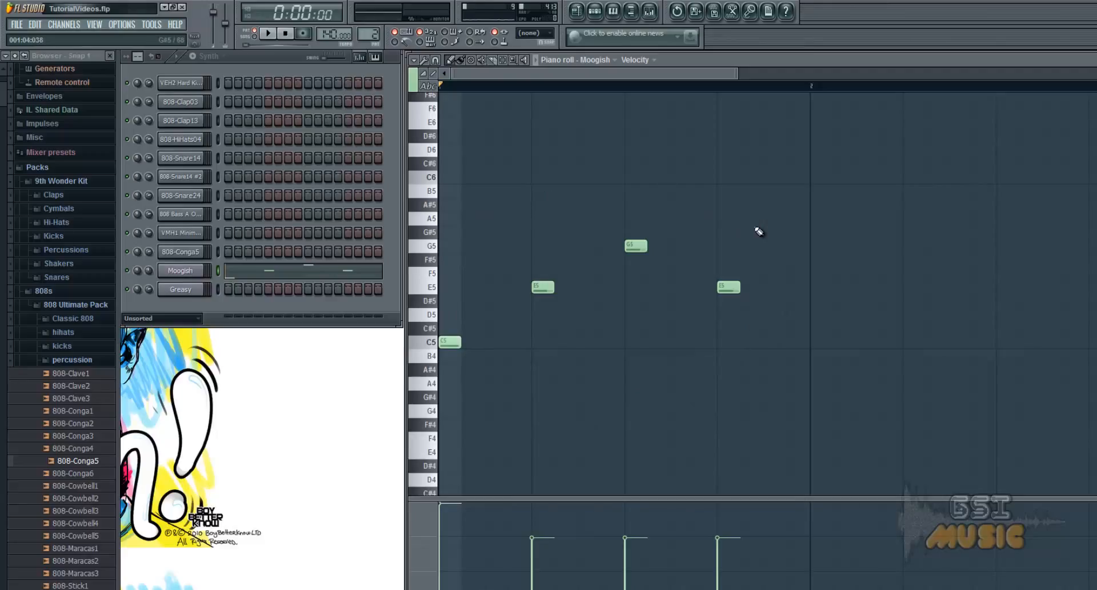
key(ctrl+a)
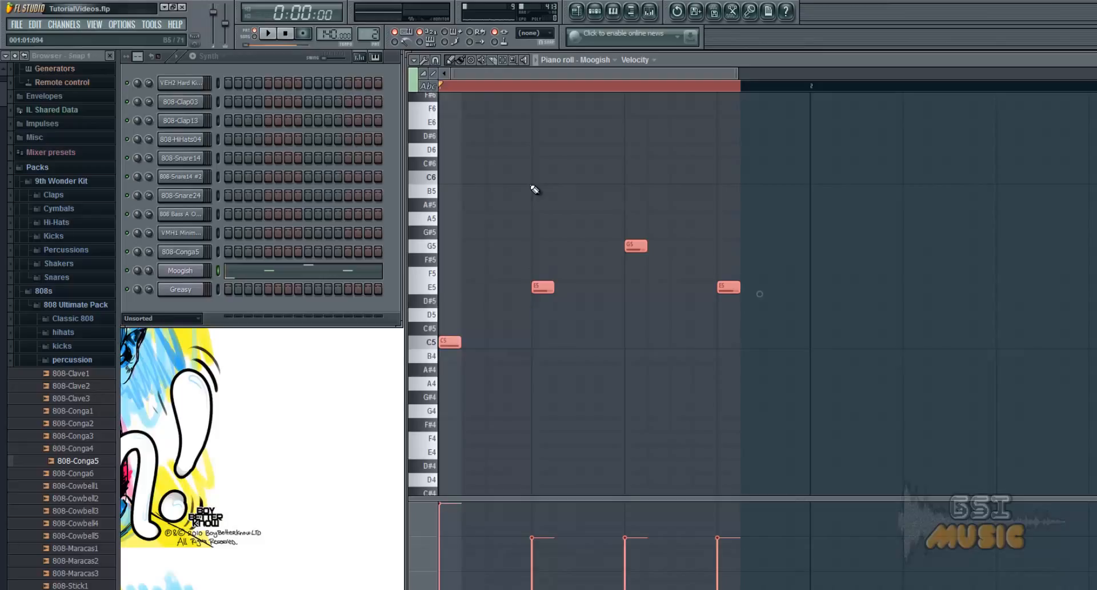
key(ctrl+c)
key(ctrl+v)
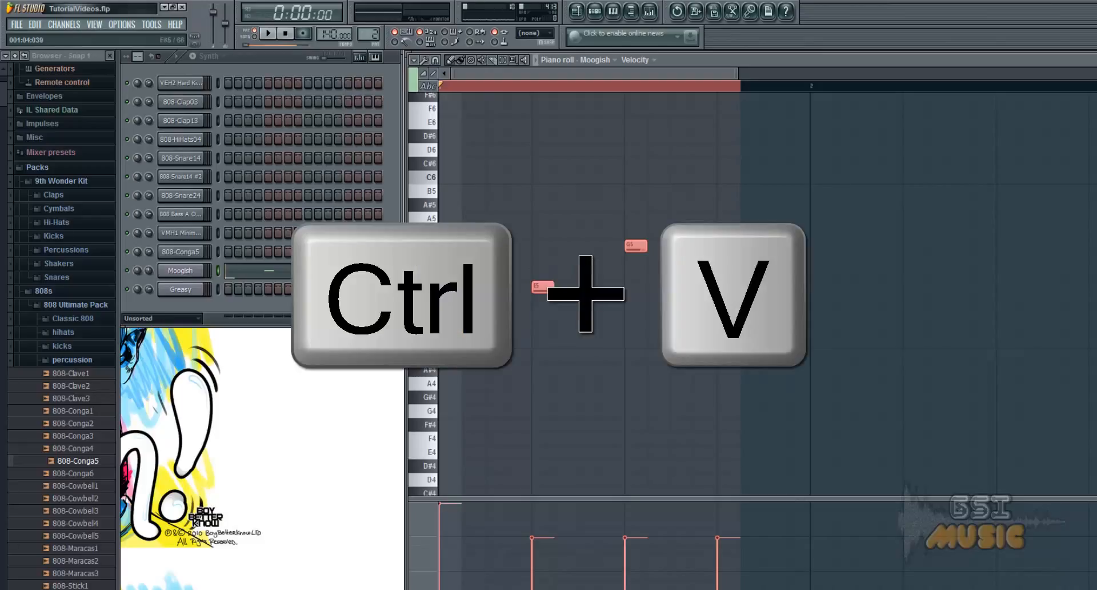
drag(445, 341, 843, 348)
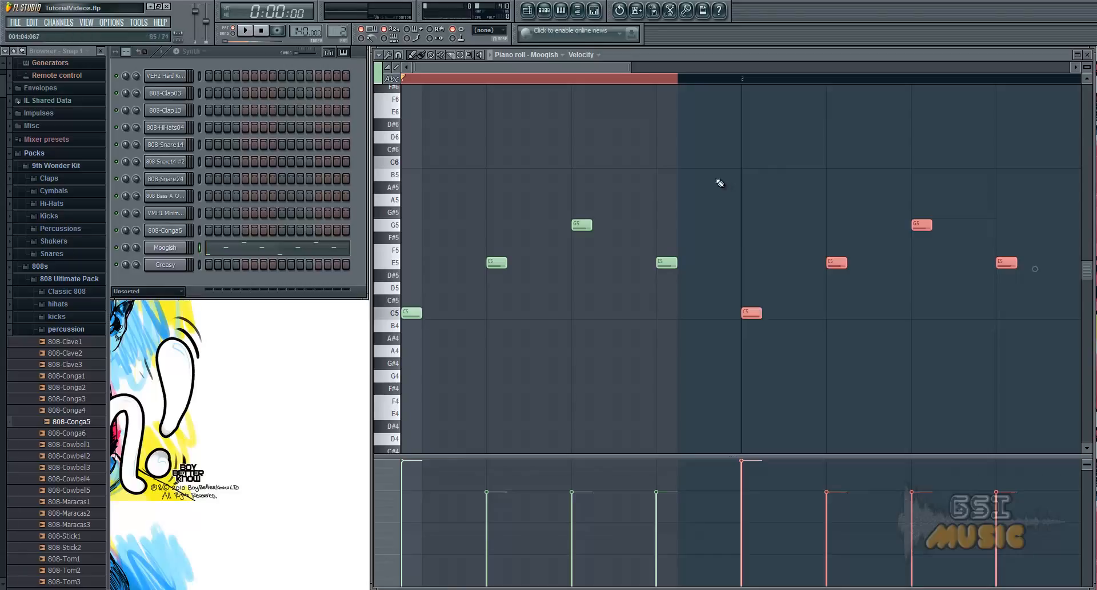
click(719, 183)
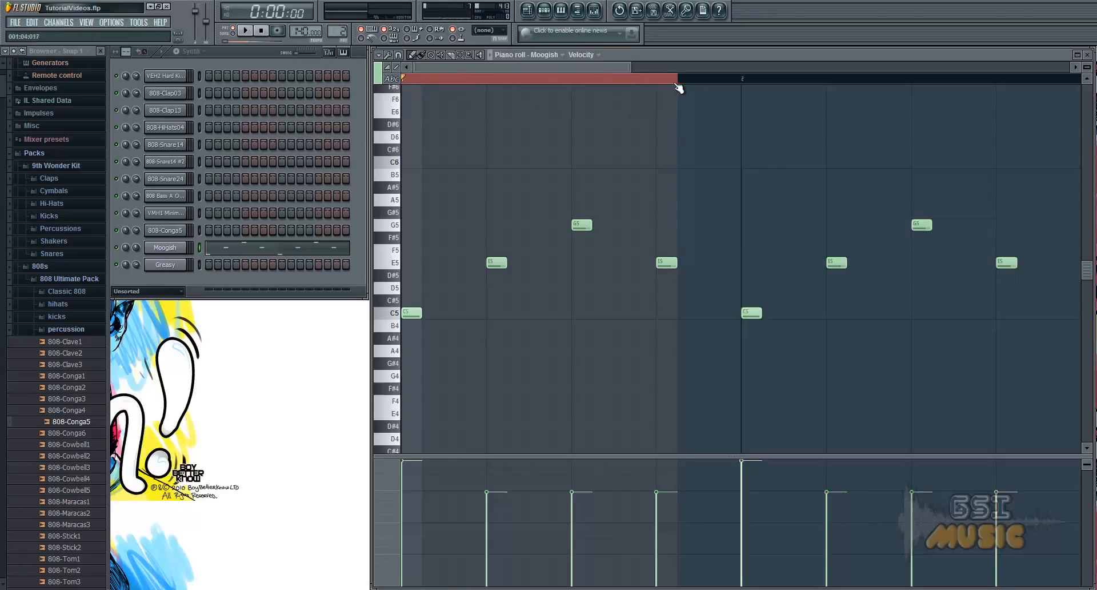
Select only the first beat of bar 1 on the timeline, play that range and clear the time selection.
drag(404, 82, 494, 92)
drag(409, 83, 489, 91)
click(246, 31)
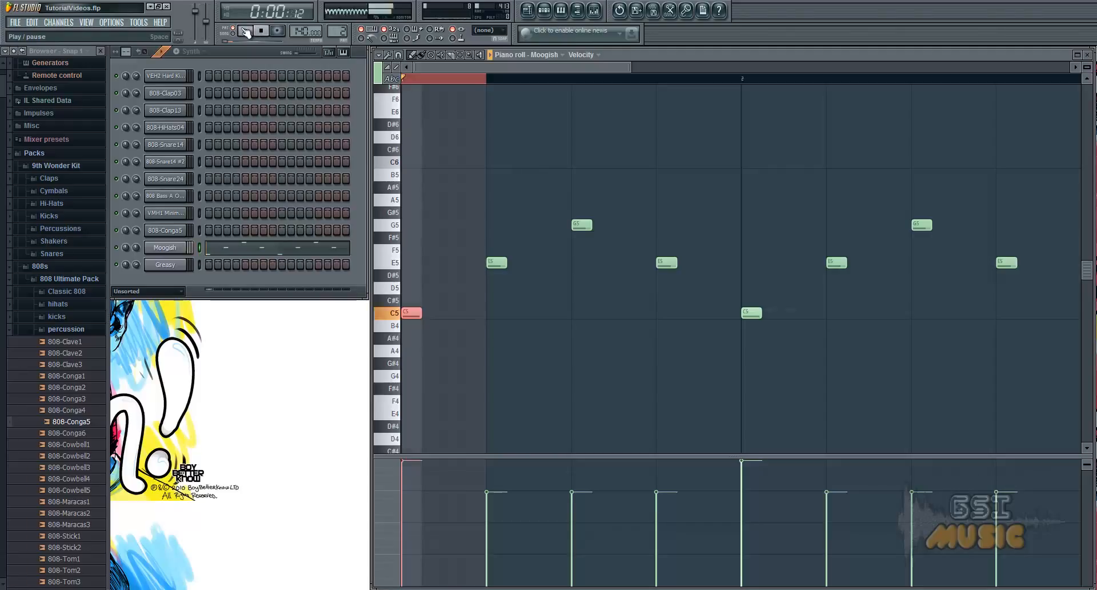
key(space)
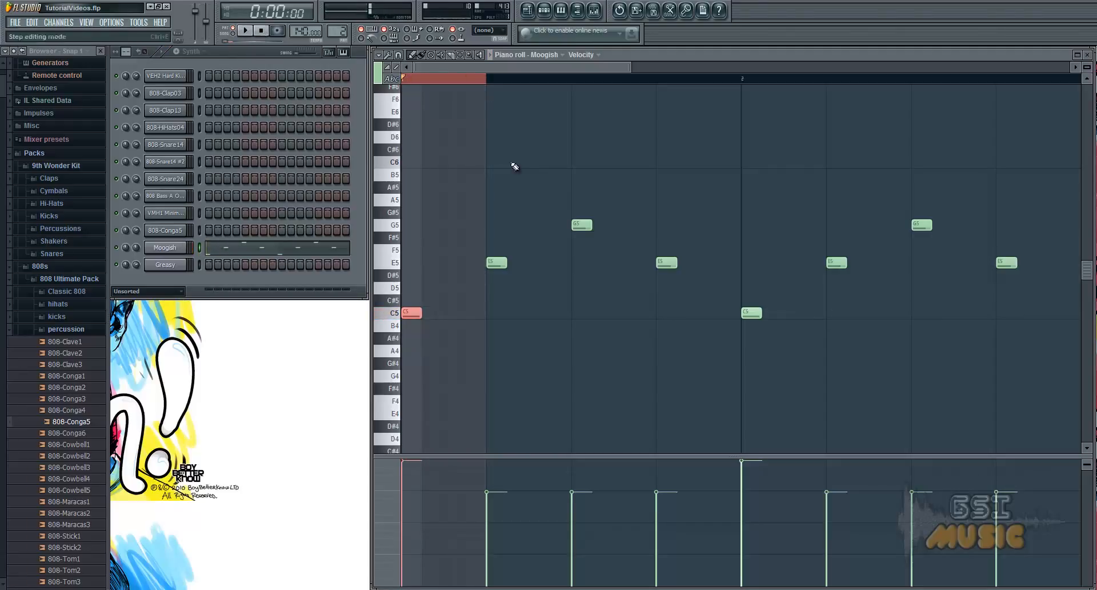
click(410, 85)
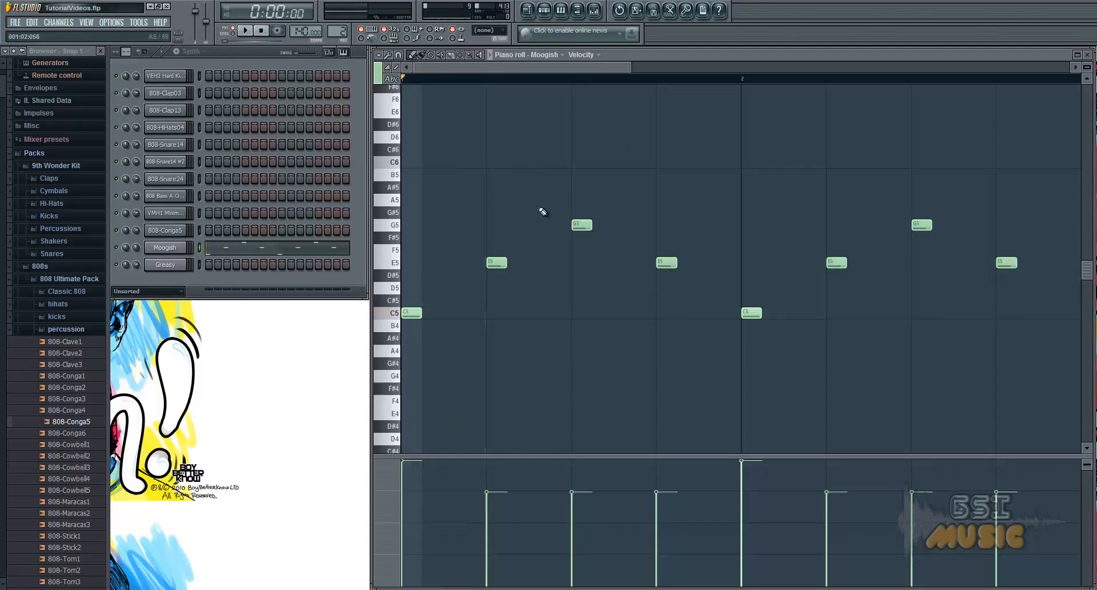
Play the full Moogish pattern and widen the piano roll's visible range beyond bar 3 before stopping playback.
click(246, 32)
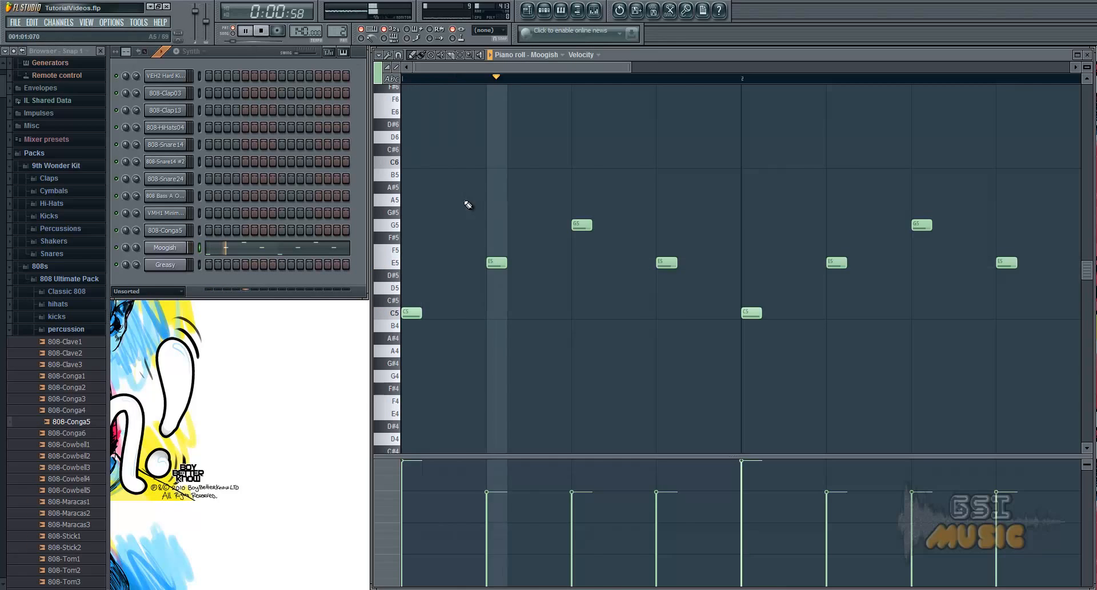
drag(631, 68, 775, 83)
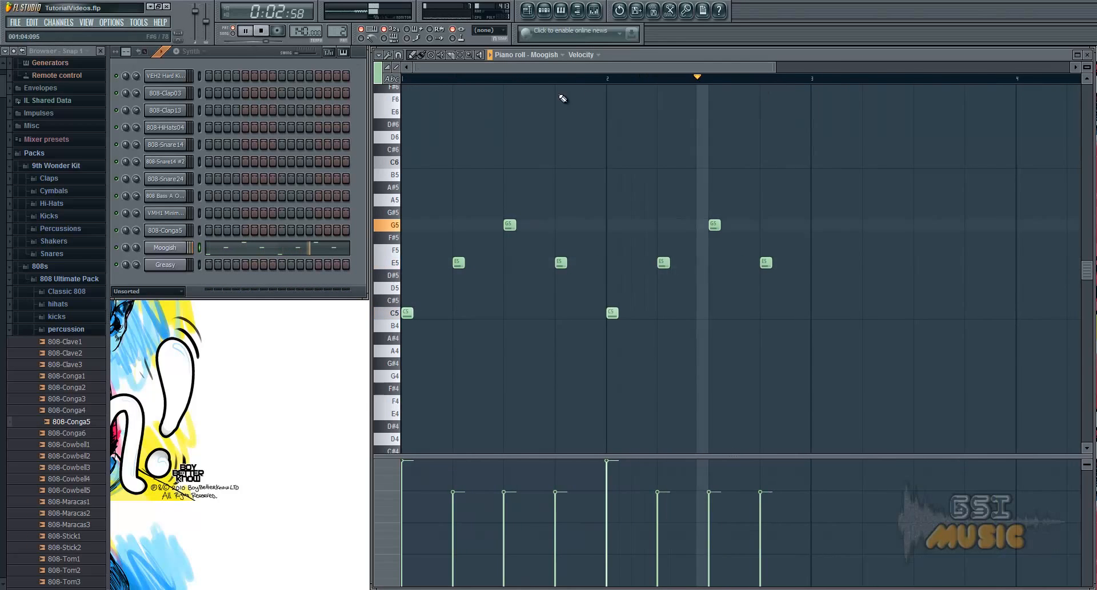
click(260, 32)
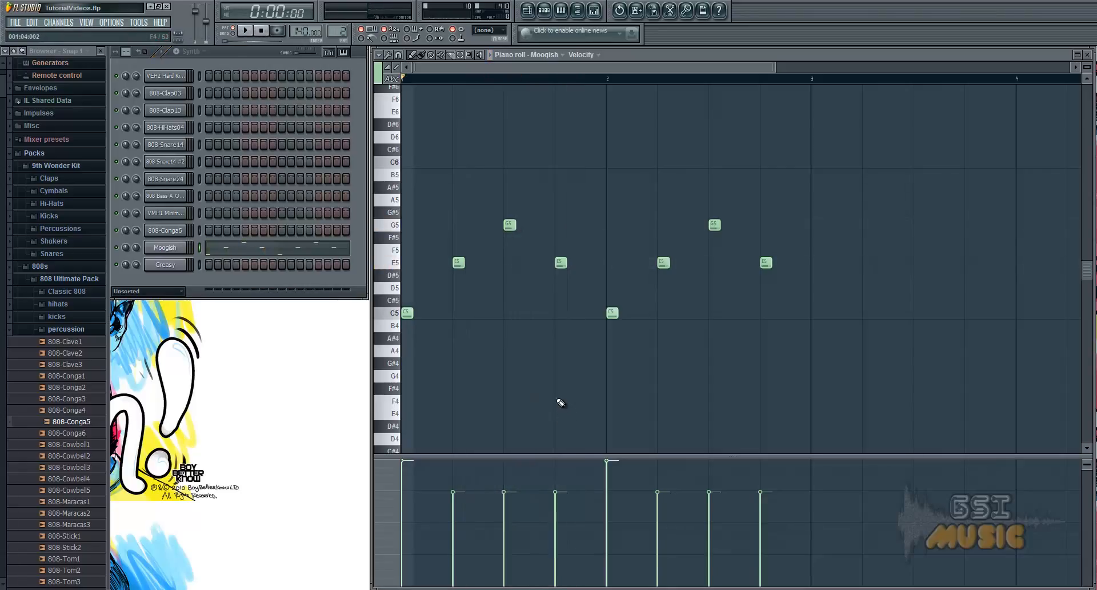
Add two C5 notes in bar 1, halfway between beats 2 and 3 and halfway between beats 3 and 4.
click(484, 313)
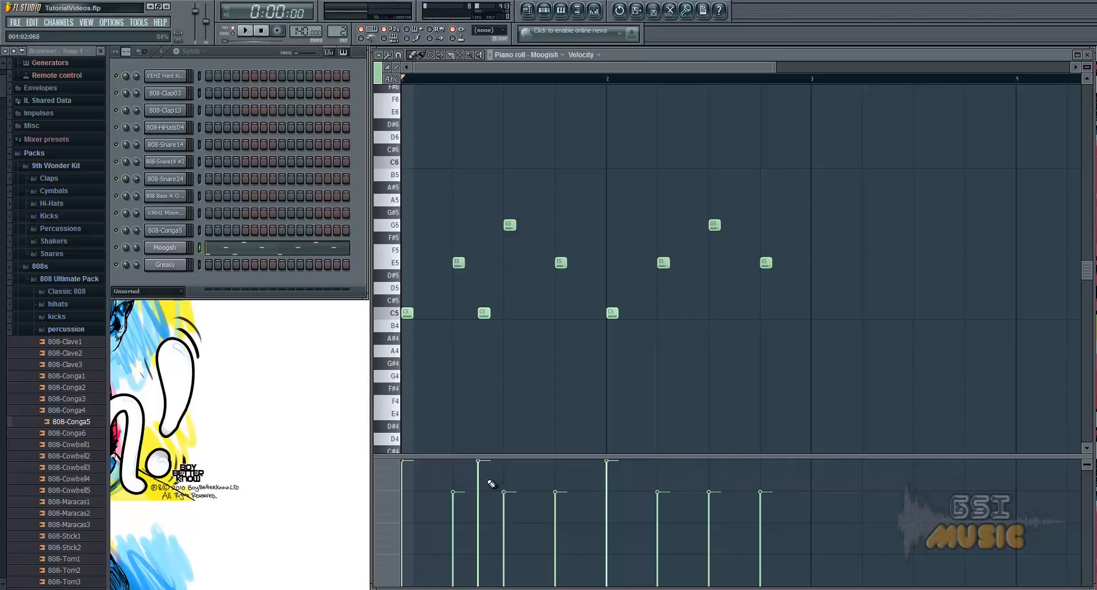
click(533, 313)
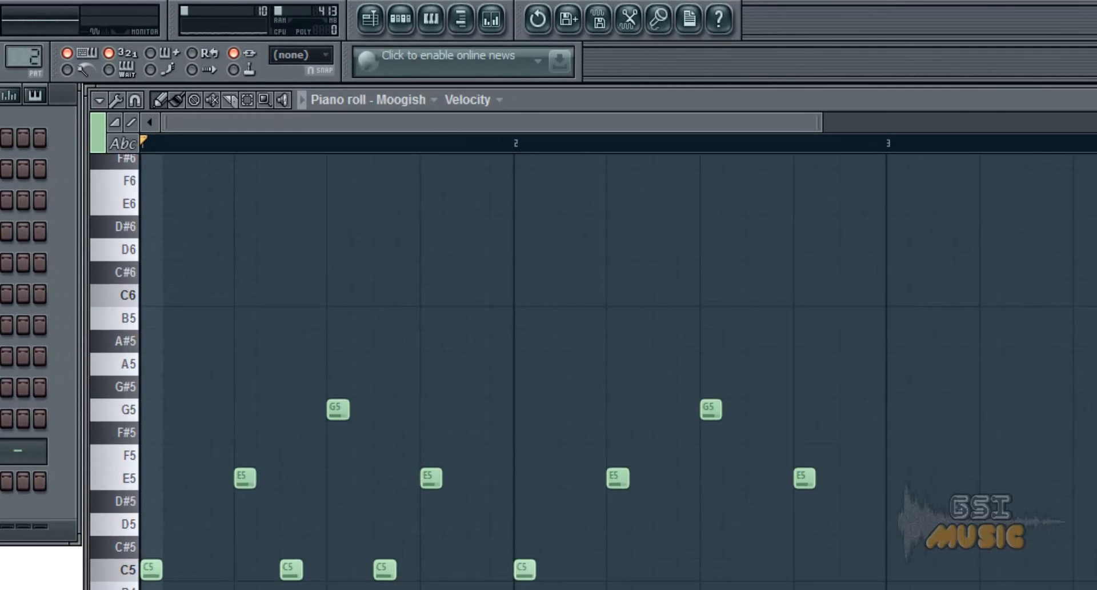
Show Note pan in the event lane and pan the first E5 note hard left and the C5 after it hard right.
click(474, 99)
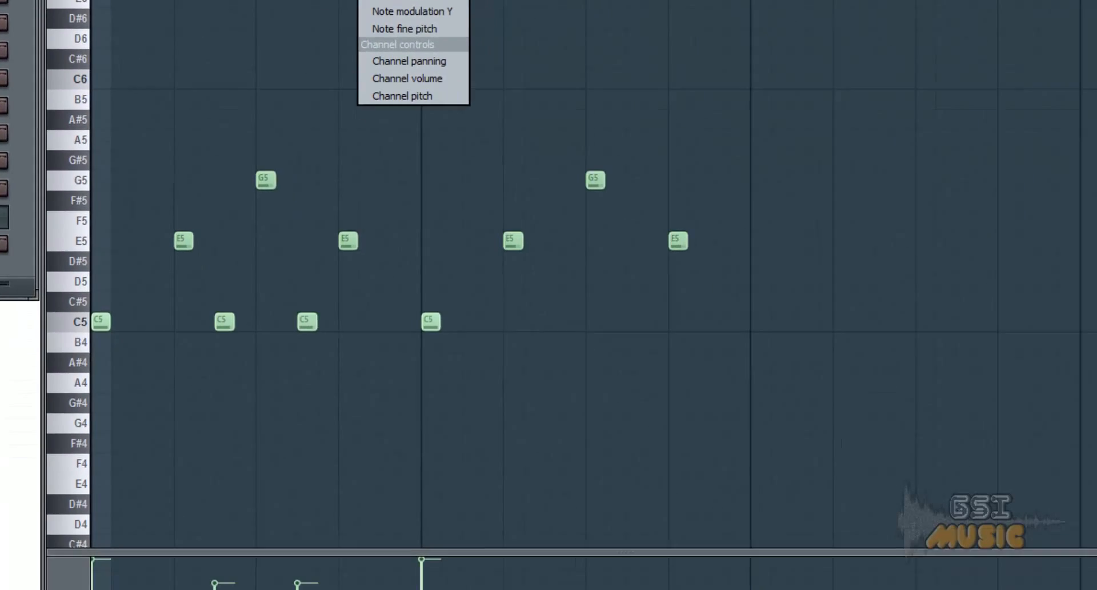
click(486, 135)
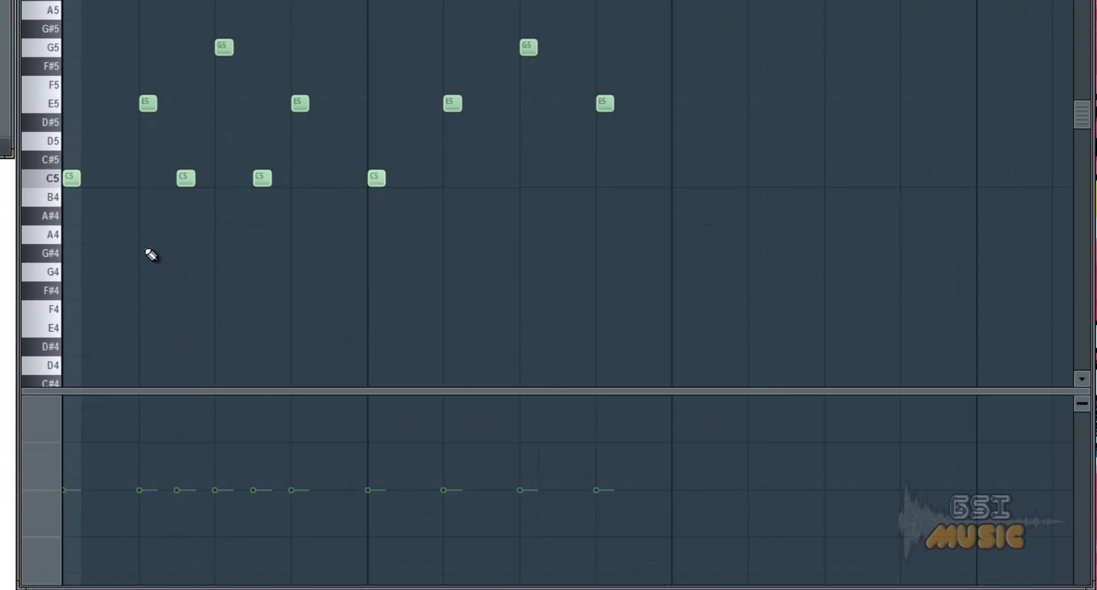
click(141, 582)
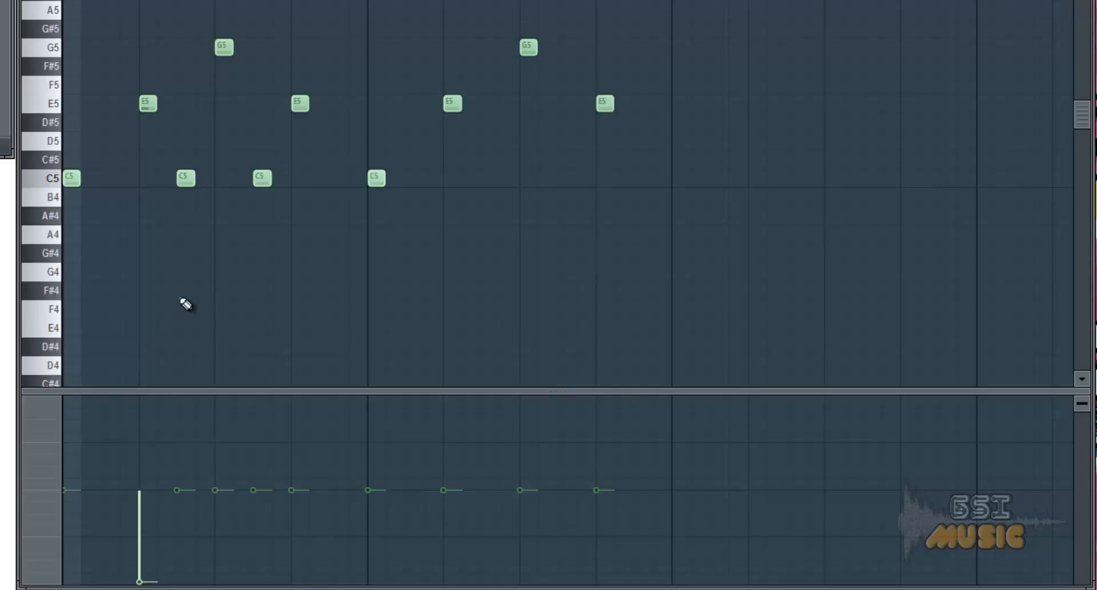
drag(186, 468, 201, 299)
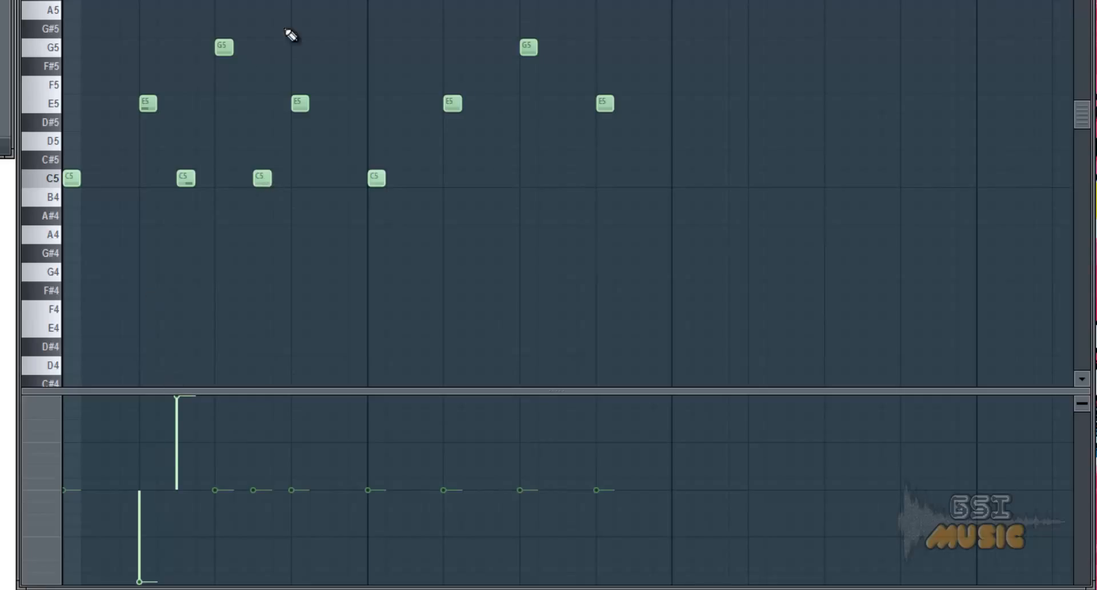
Play the pattern and add a C5 note half a beat before bar 2, keeping the event lane on Note pan.
key(space)
click(337, 180)
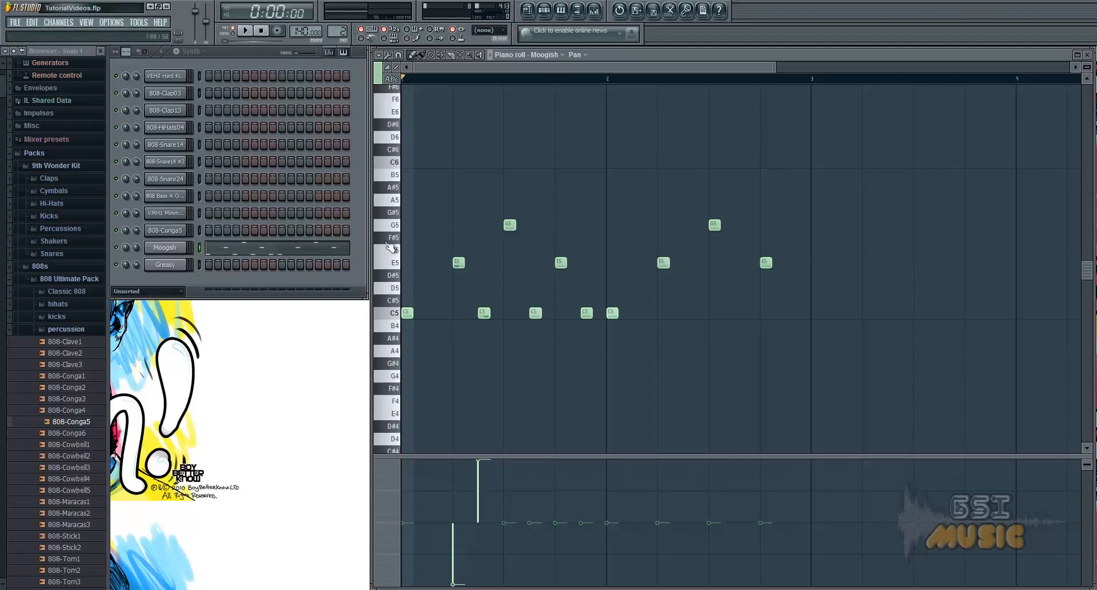
click(575, 55)
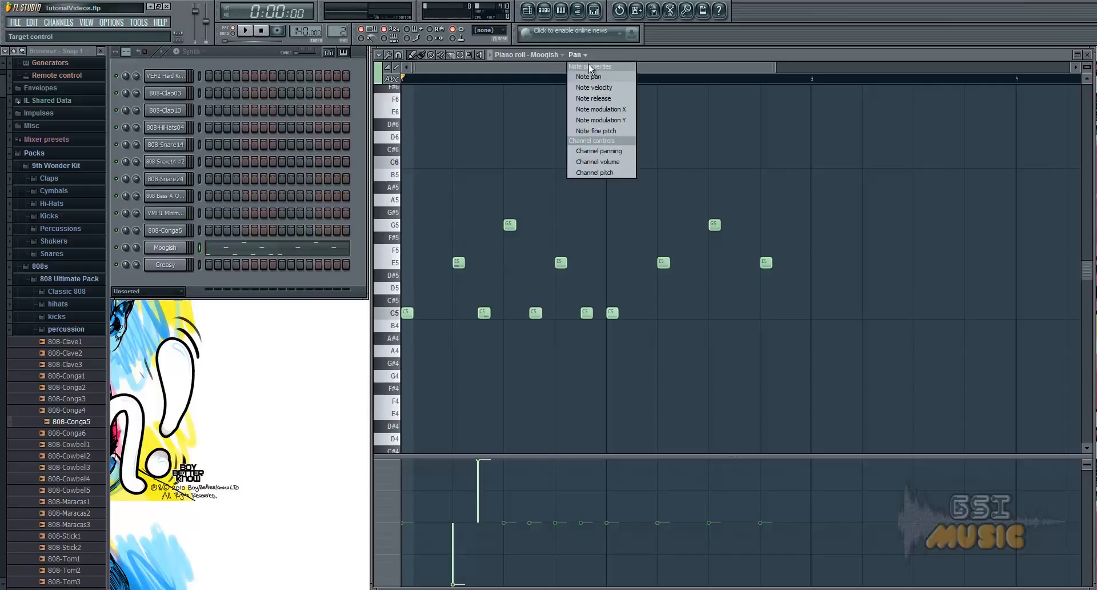
click(601, 76)
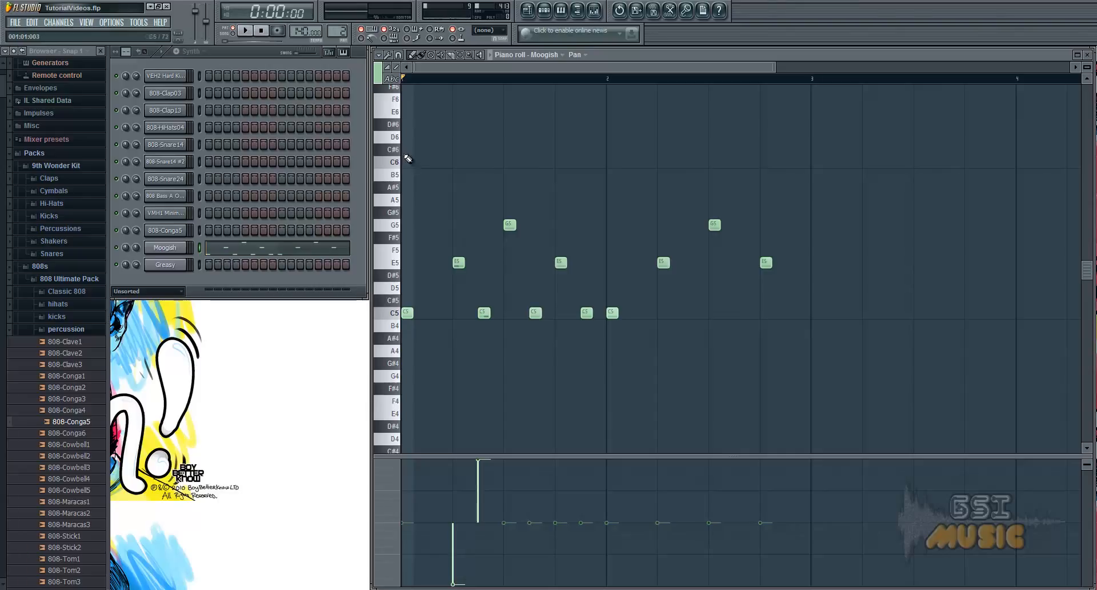
Select all the notes and transpose them up one octave, down two octaves and back up one octave.
drag(402, 143, 792, 408)
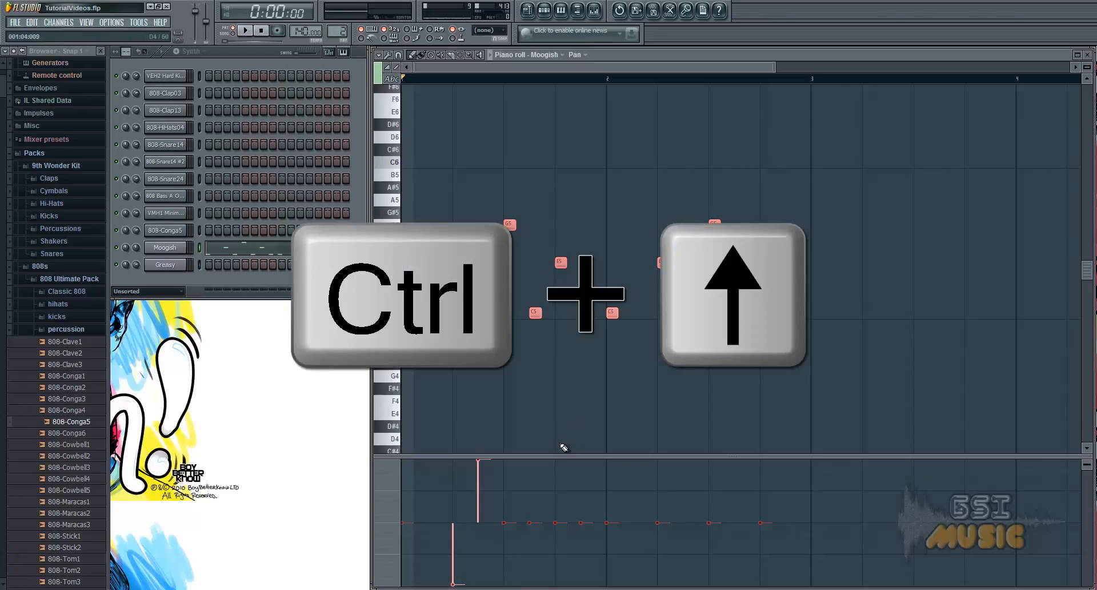
key(ctrl+Up)
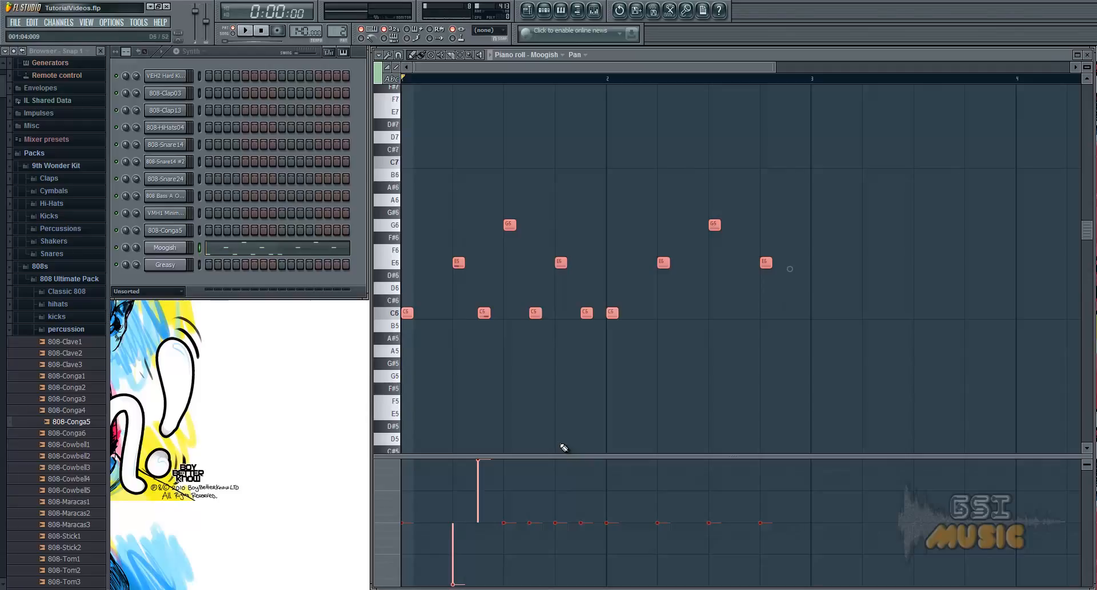
key(ctrl+Down)
key(ctrl+Down)
key(ctrl+Up)
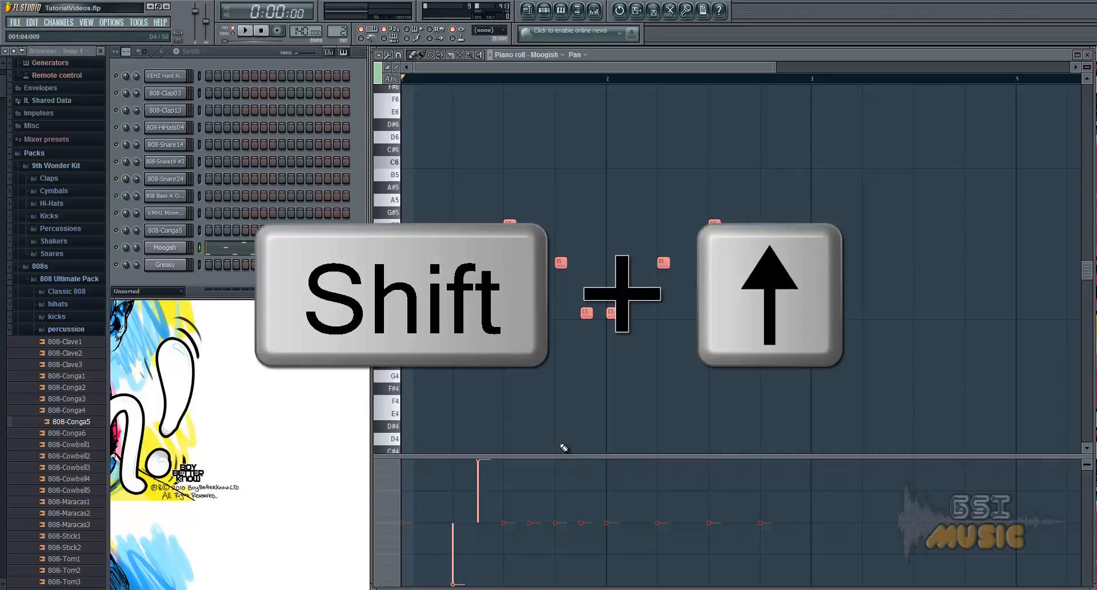
Transpose the selected notes up in semitone steps and bring them back down to C5, E5 and G5.
key(shift+Up)
key(shift+Up)
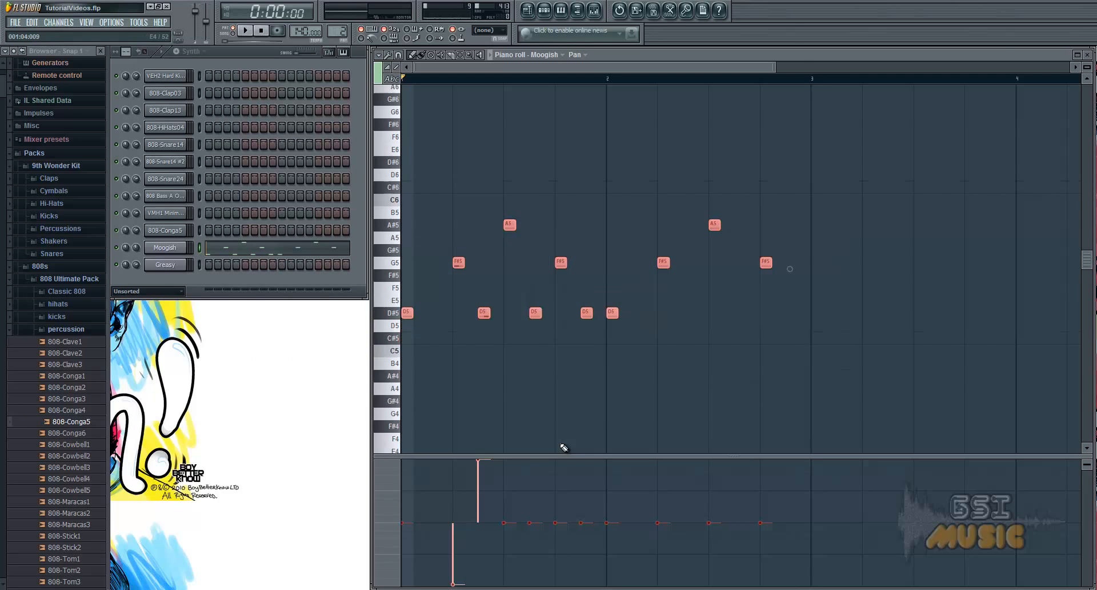
key(shift+Up)
key(shift+Up)
key(shift+Up)
key(shift+Up)
key(shift+Up)
key(shift+Down)
key(shift+Down)
key(shift+Down)
key(shift+Down)
key(shift+Down)
key(shift+Down)
key(shift+Down)
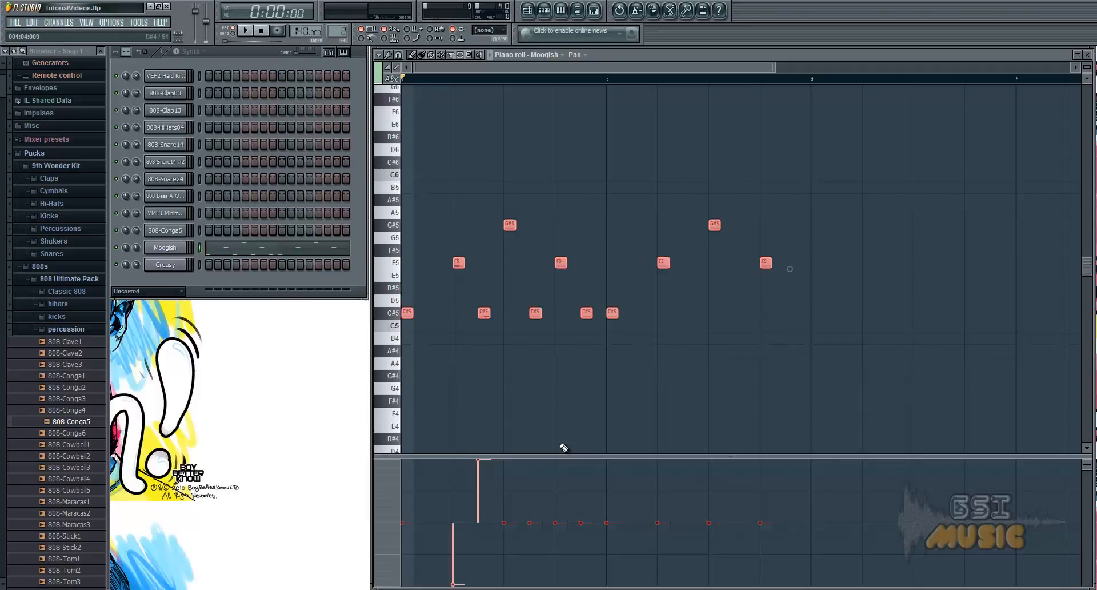
key(shift+Down)
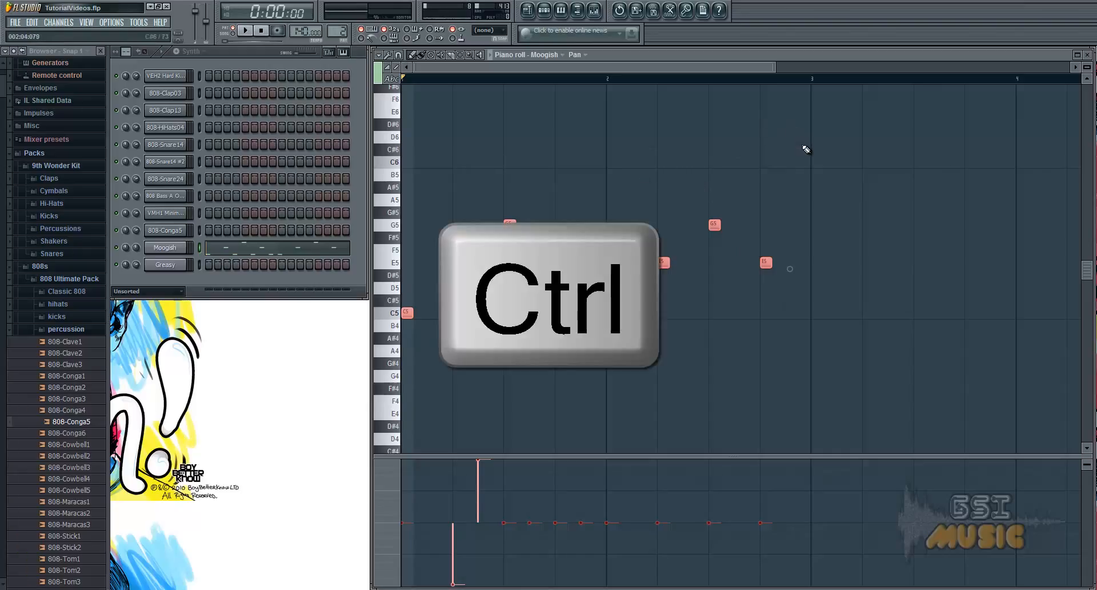
Box-select all the notes again, and open and close the Moogish channel's Sytrus and settings windows.
drag(803, 145, 398, 371)
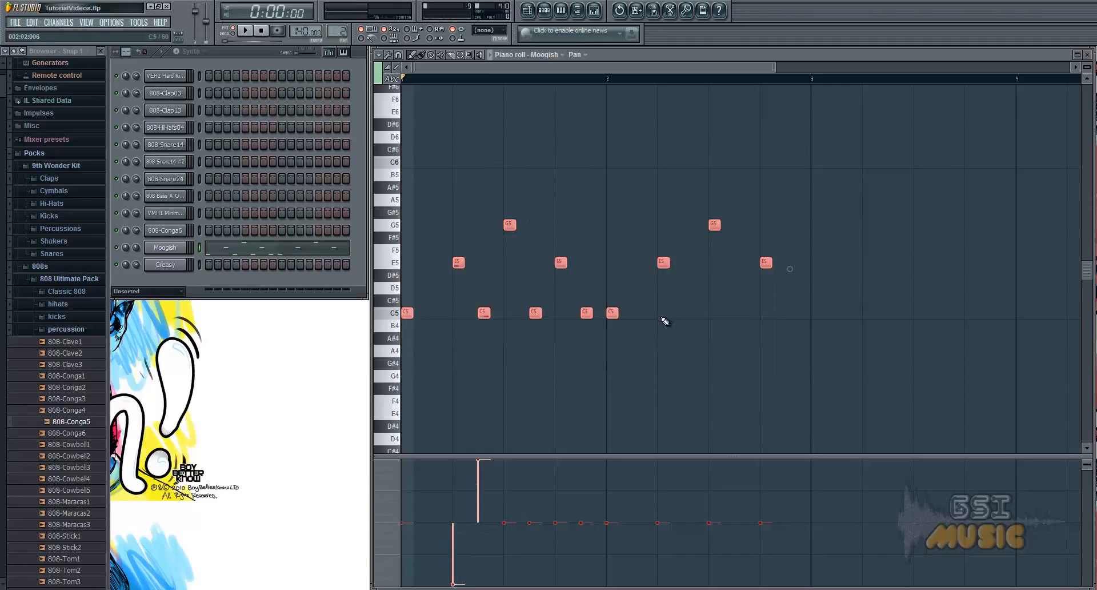
click(167, 249)
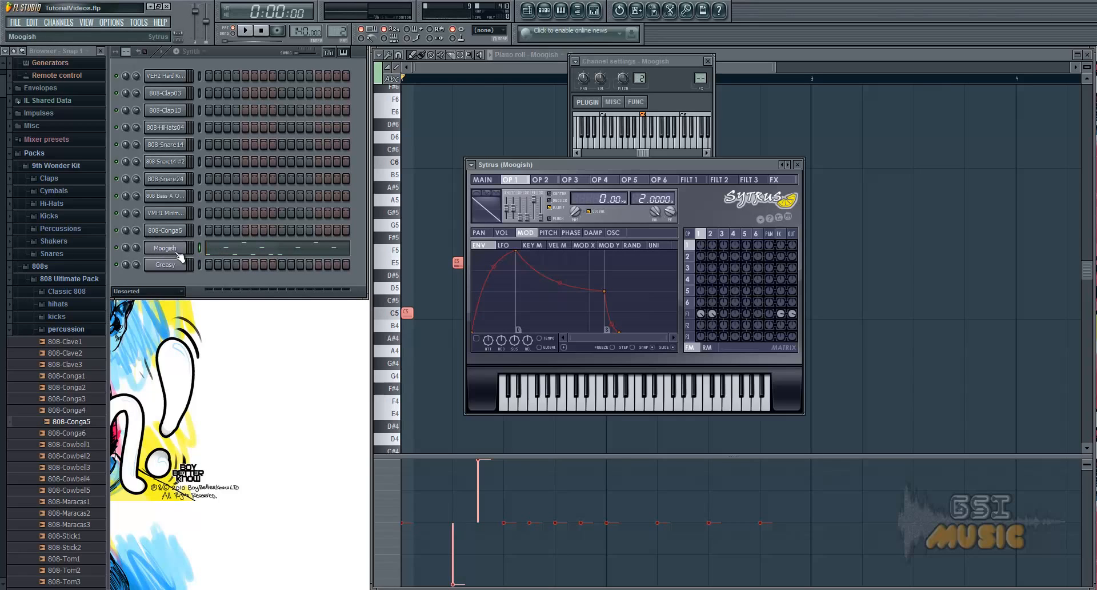
click(797, 164)
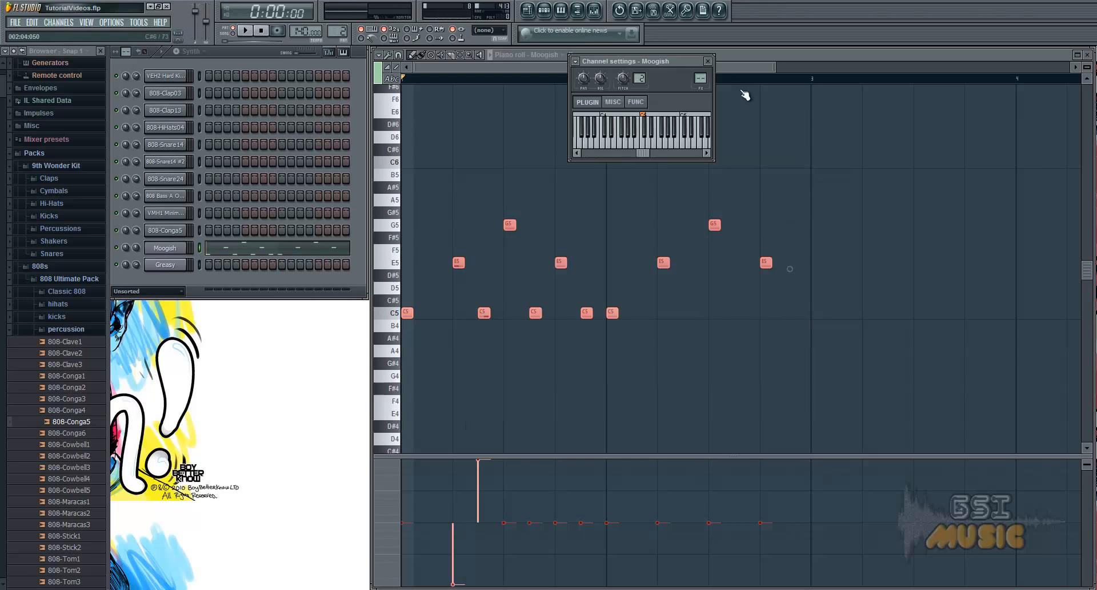
click(707, 60)
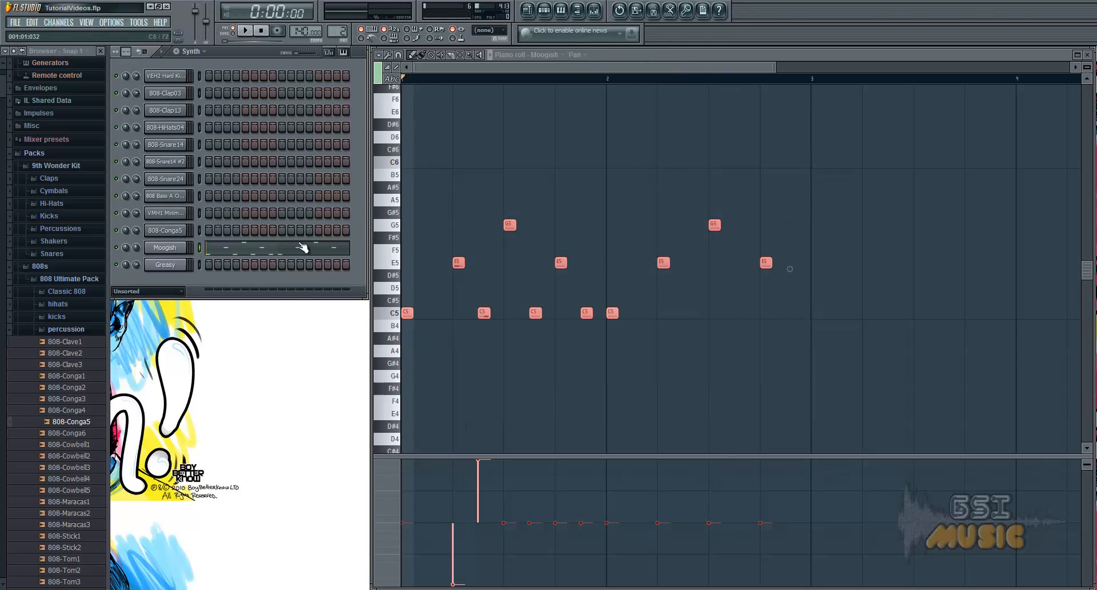
Copy the Moogish channel's notes and paste them into the Greasy channel.
right_click(164, 247)
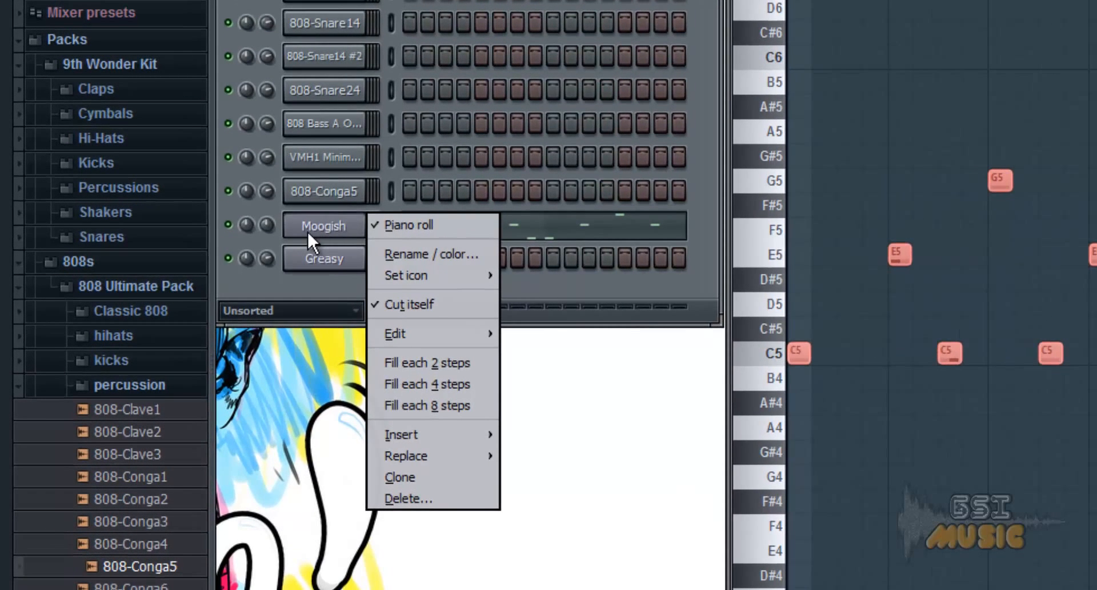
mouse_move(435, 327)
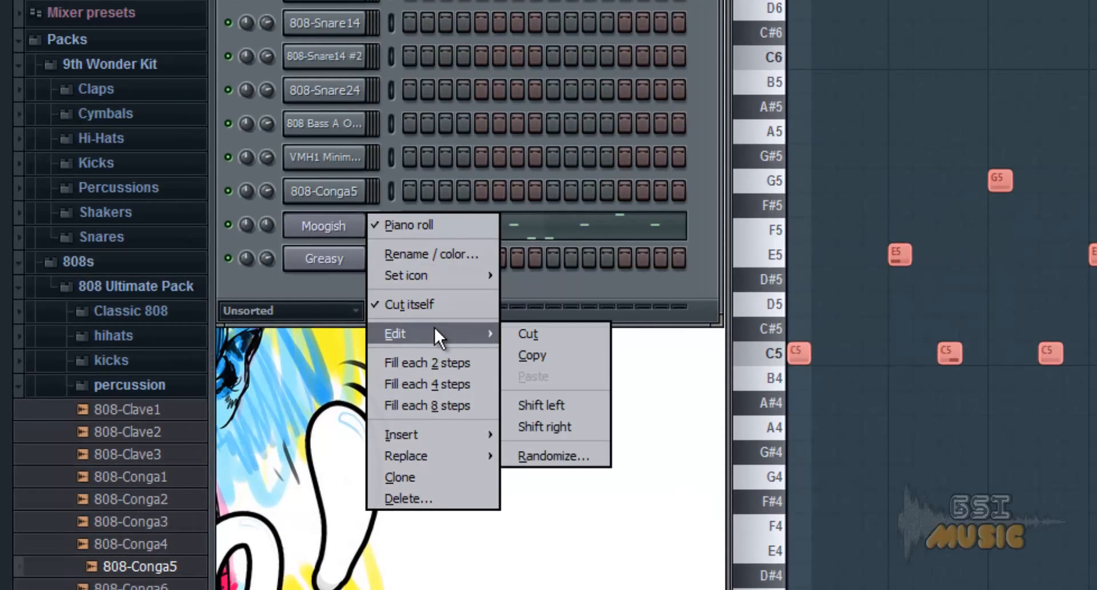
click(543, 353)
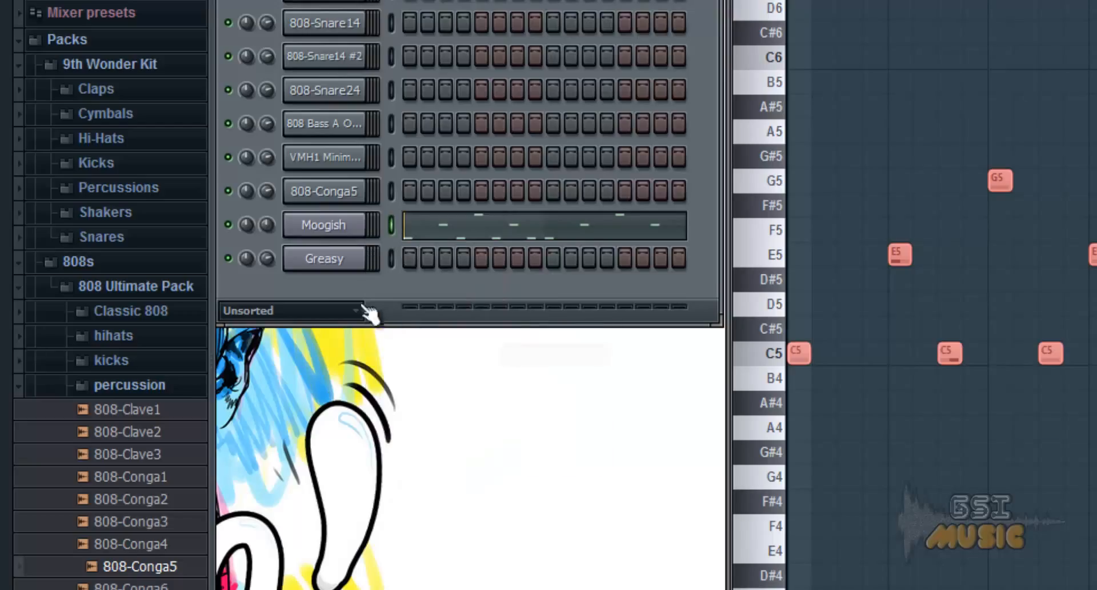
click(327, 265)
click(282, 280)
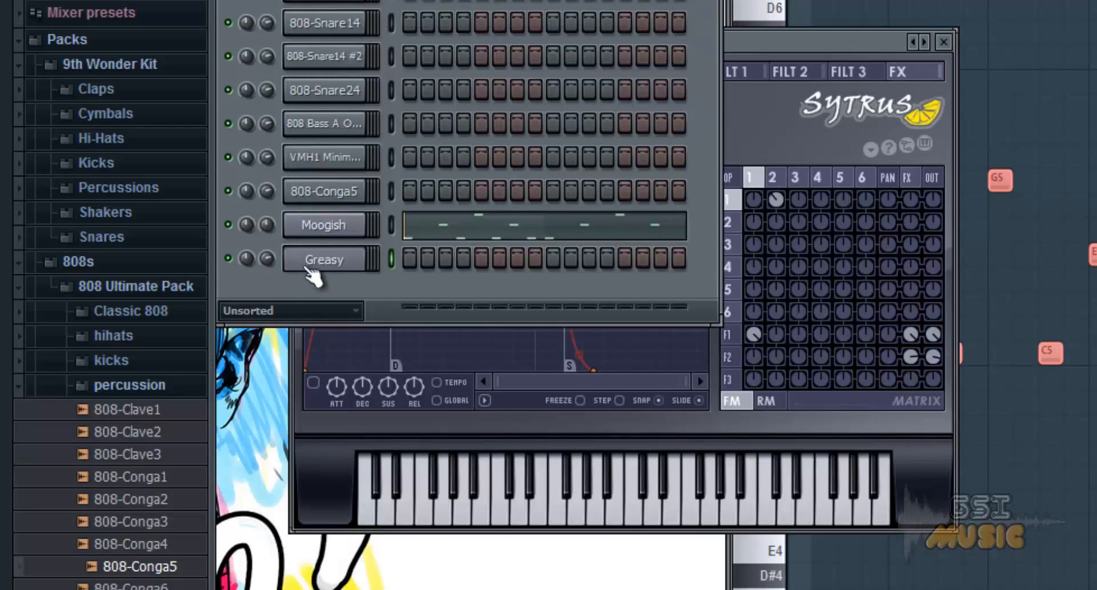
right_click(303, 263)
mouse_move(409, 362)
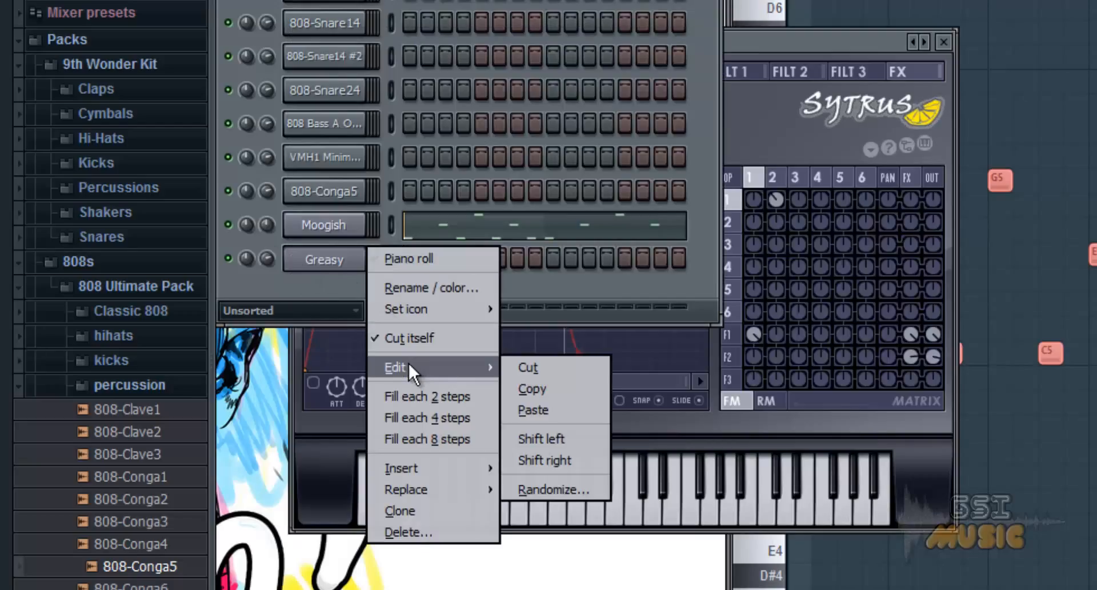
click(534, 409)
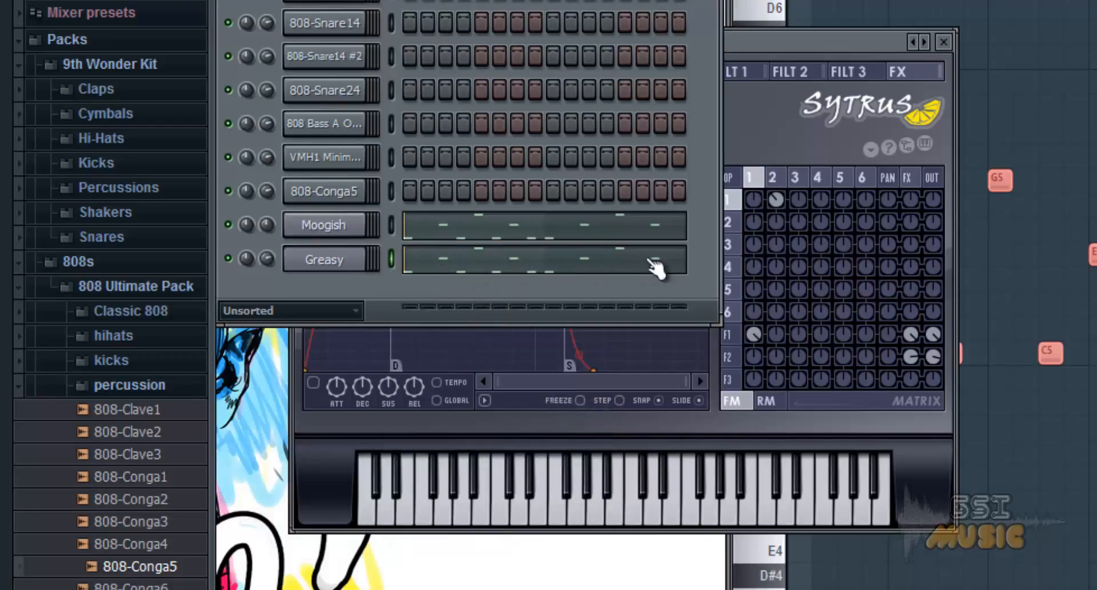
Mute Moogish to play the pasted notes on Greasy alone, unmute it, and switch Greasy off and on again.
right_click(317, 227)
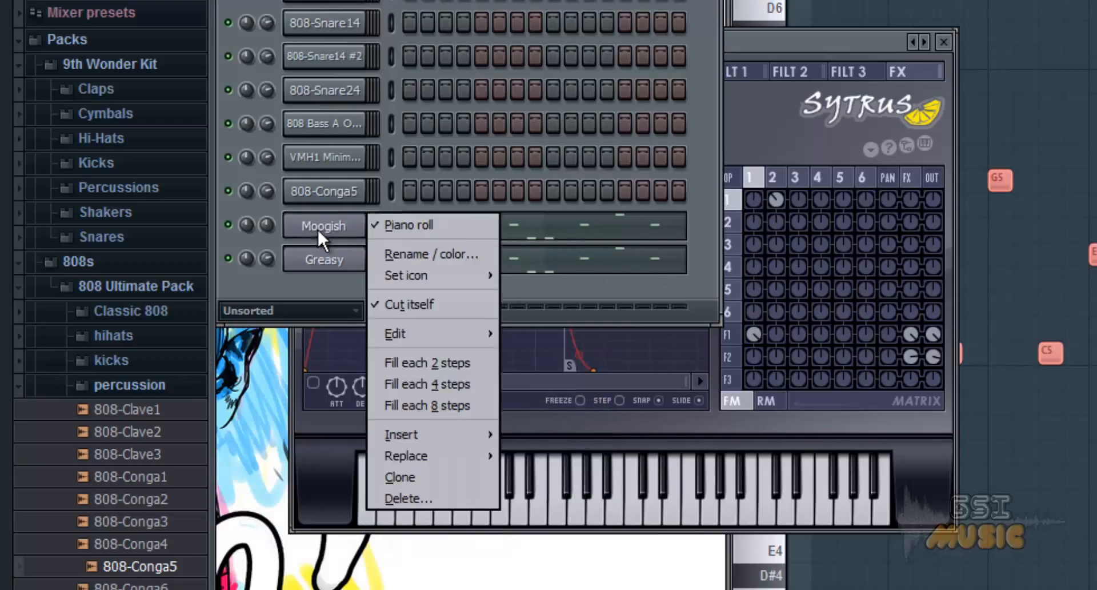
click(247, 227)
click(229, 224)
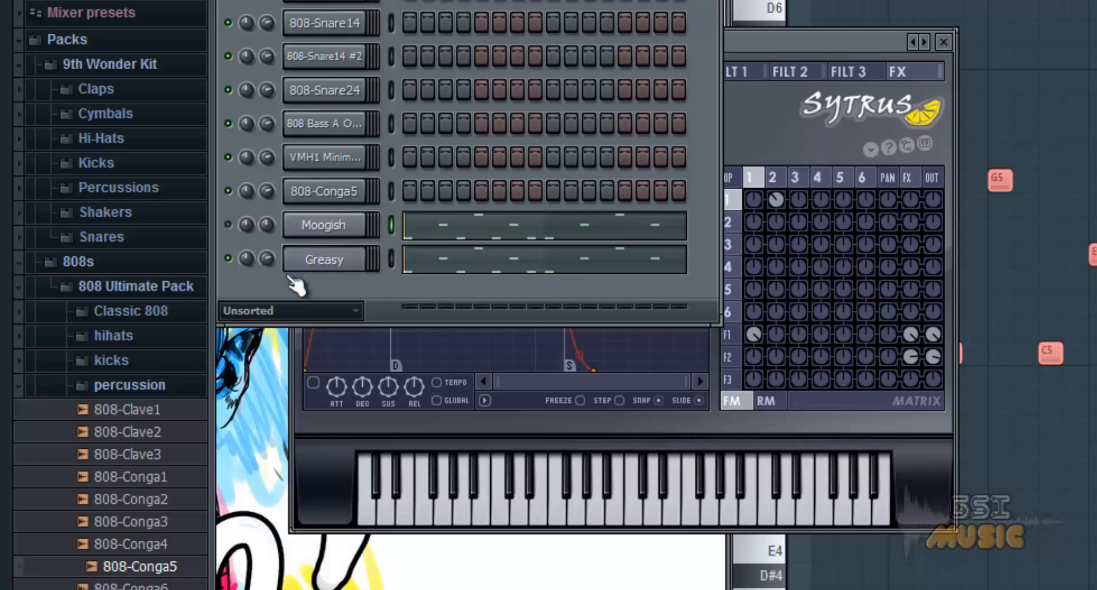
key(space)
click(229, 224)
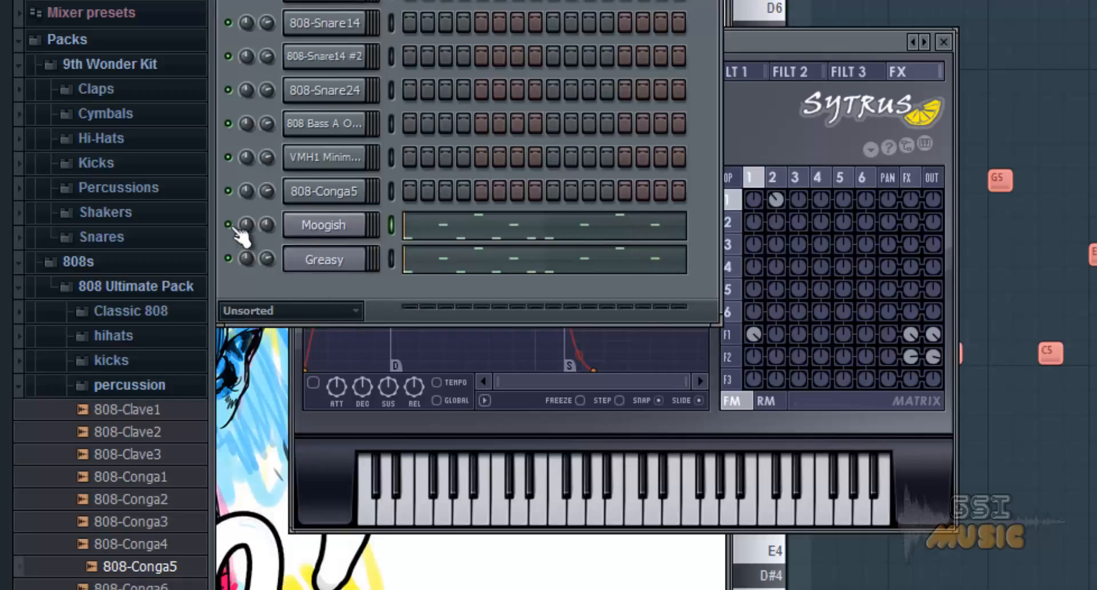
click(228, 258)
click(228, 259)
Bring the Moogish piano roll to the front and set its snap to 1/6 beat.
click(1006, 297)
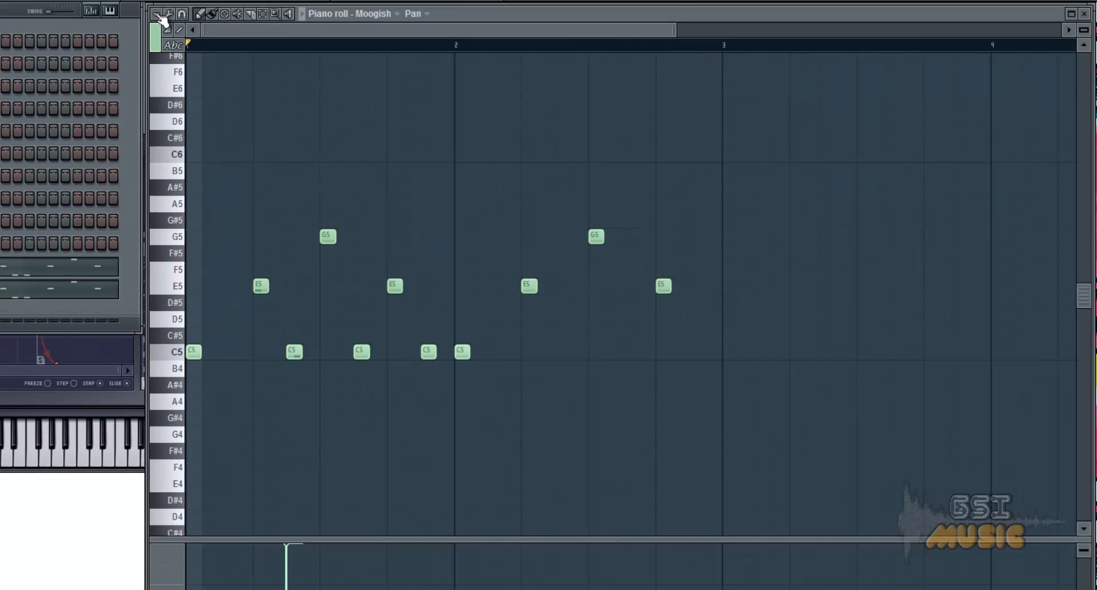
click(157, 15)
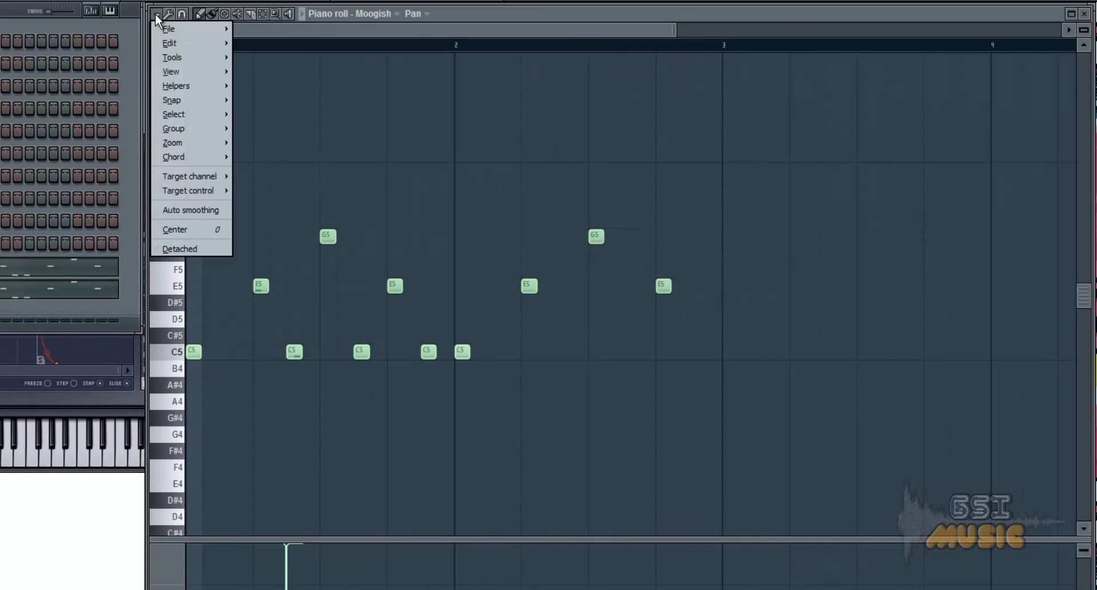
mouse_move(210, 98)
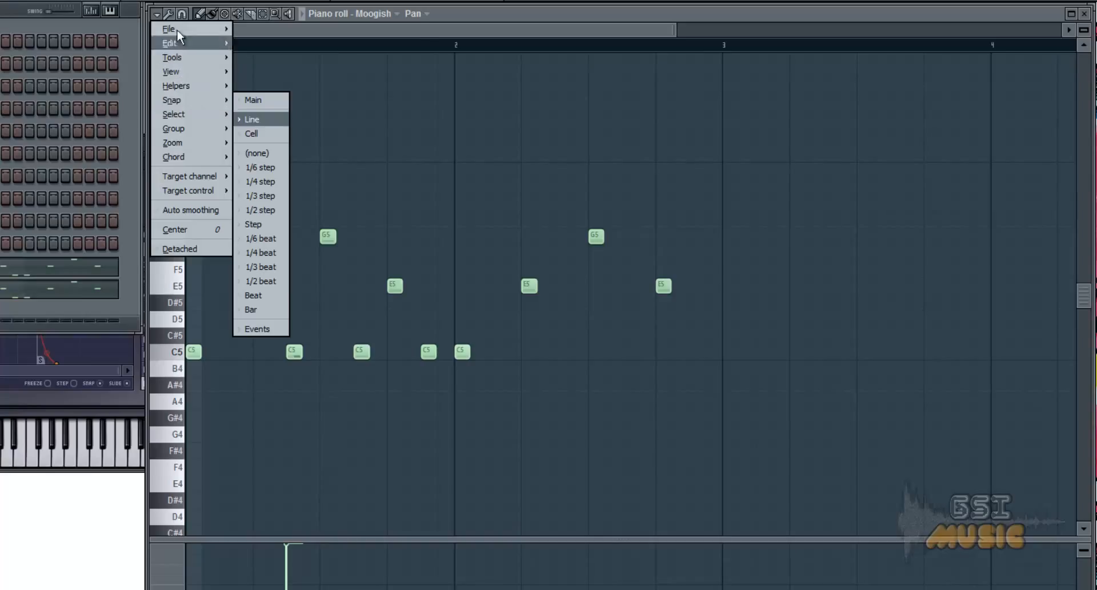
click(157, 14)
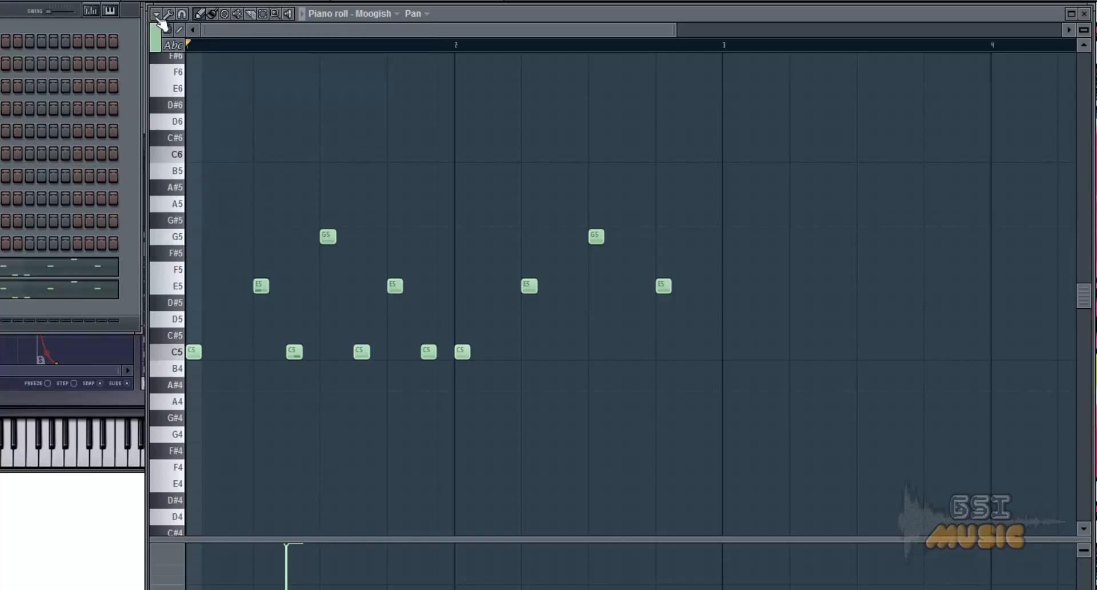
click(158, 16)
mouse_move(183, 101)
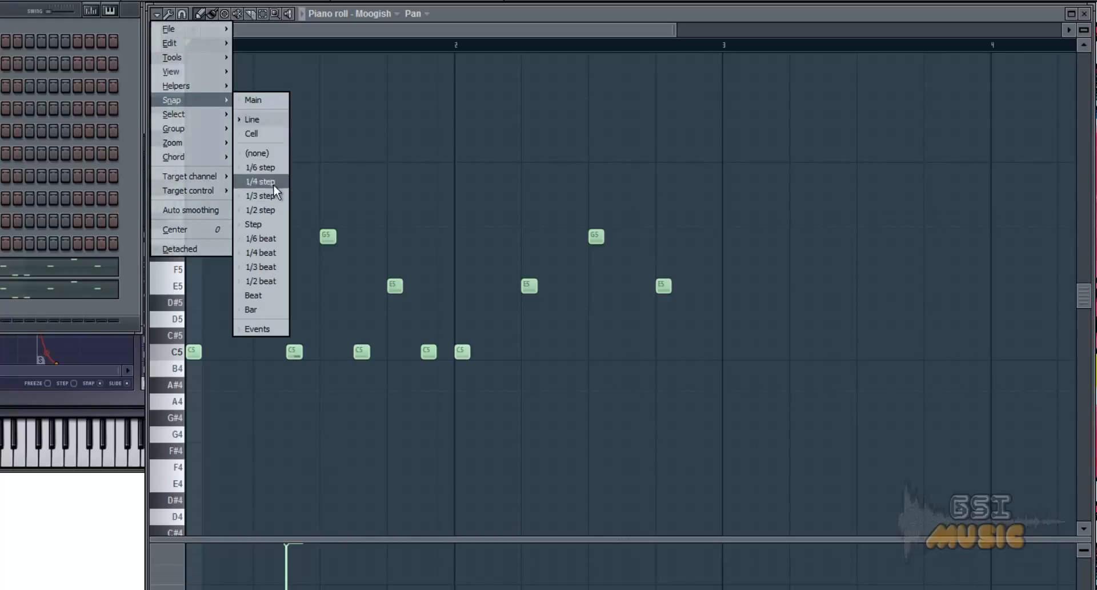
click(275, 239)
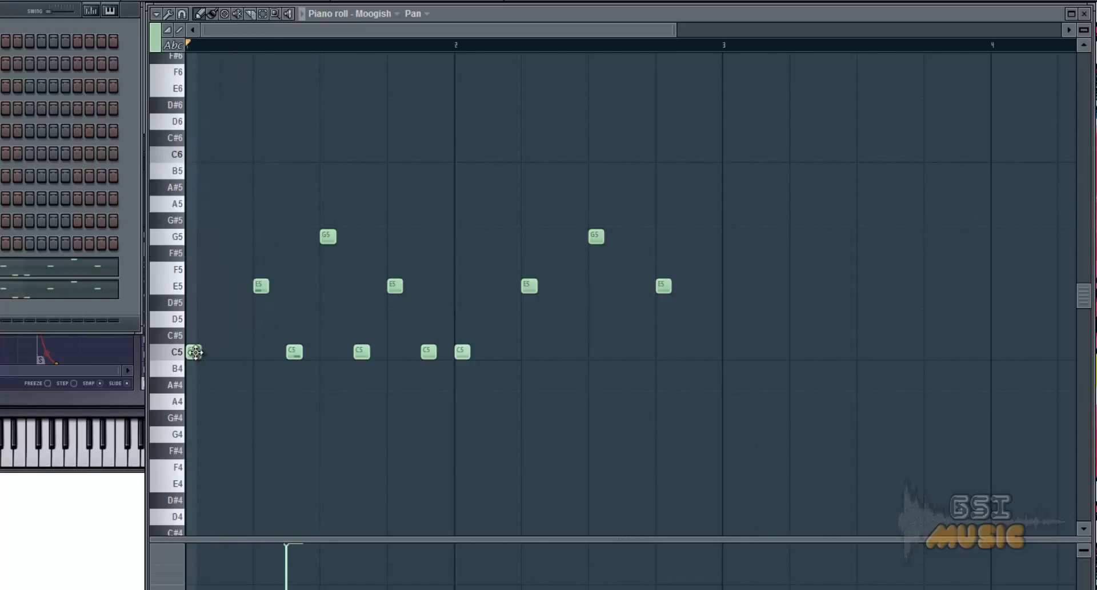
Move the first C5 note away and back to the start, and set the snap to Line.
drag(192, 354, 230, 407)
drag(227, 402, 190, 368)
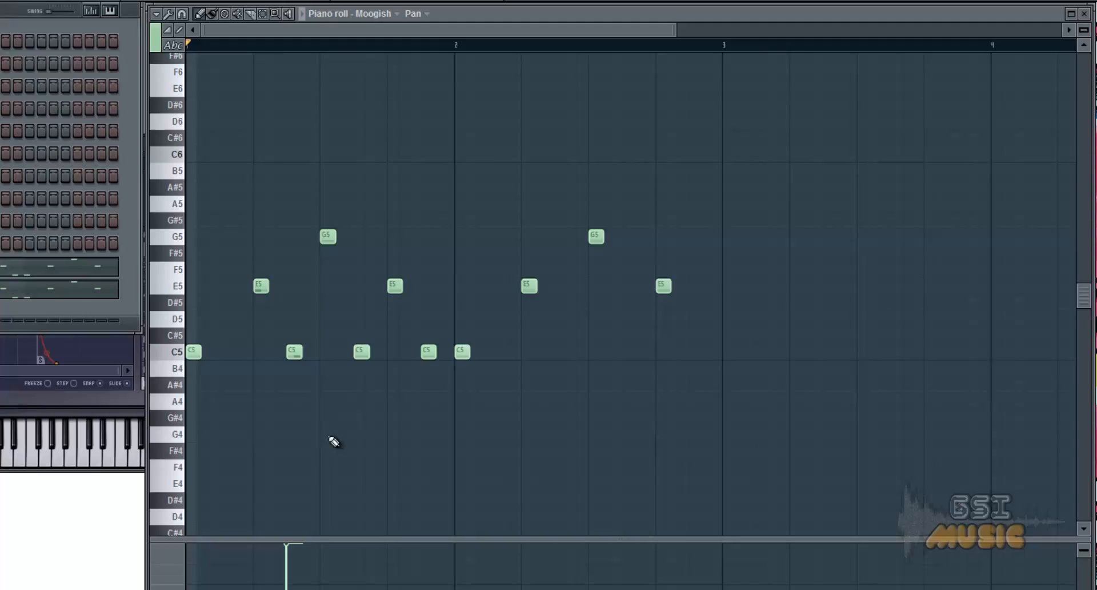
click(155, 15)
click(260, 114)
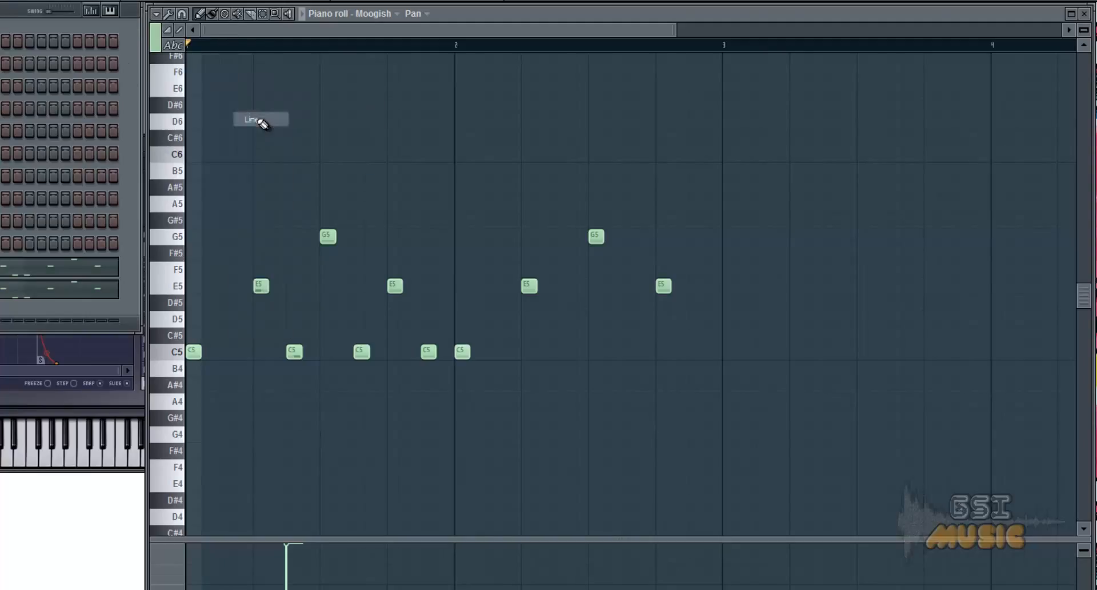
click(200, 354)
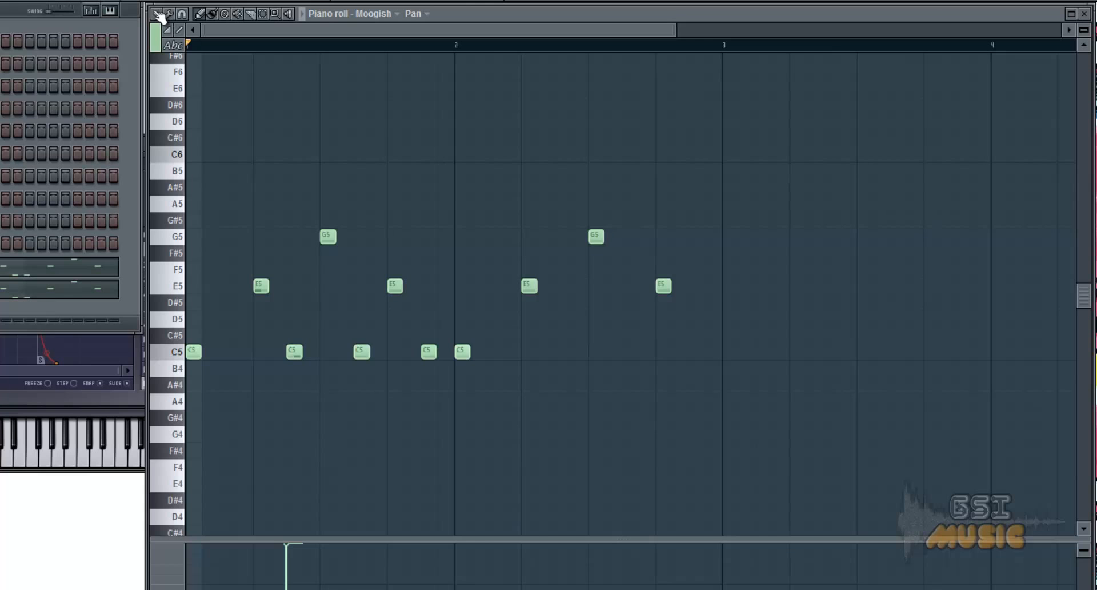
Look up the Ghost channels setting among the piano roll's helper options.
click(155, 13)
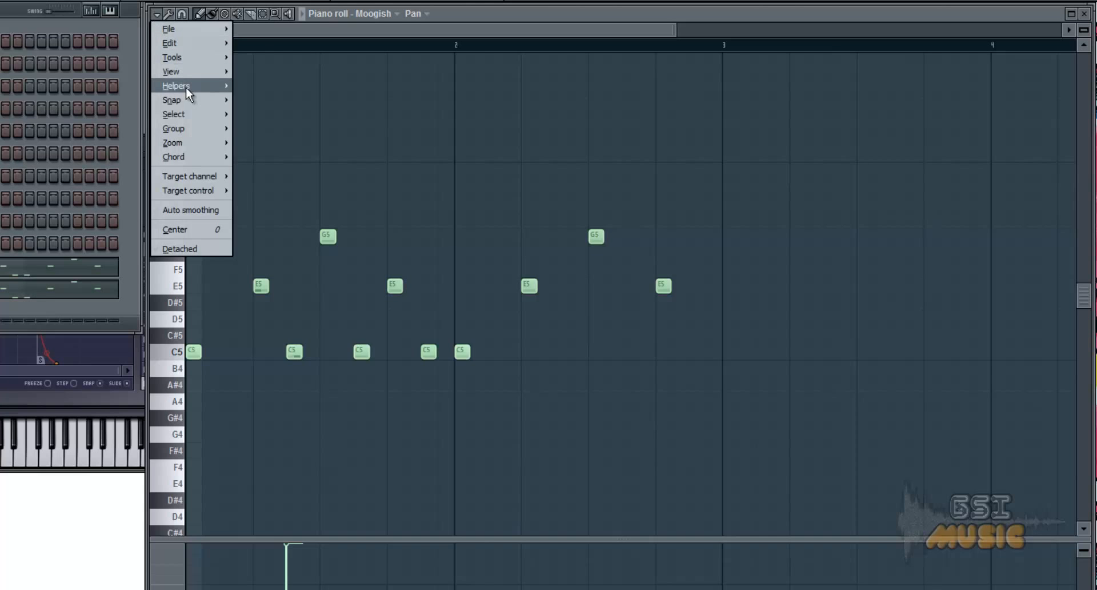
mouse_move(186, 87)
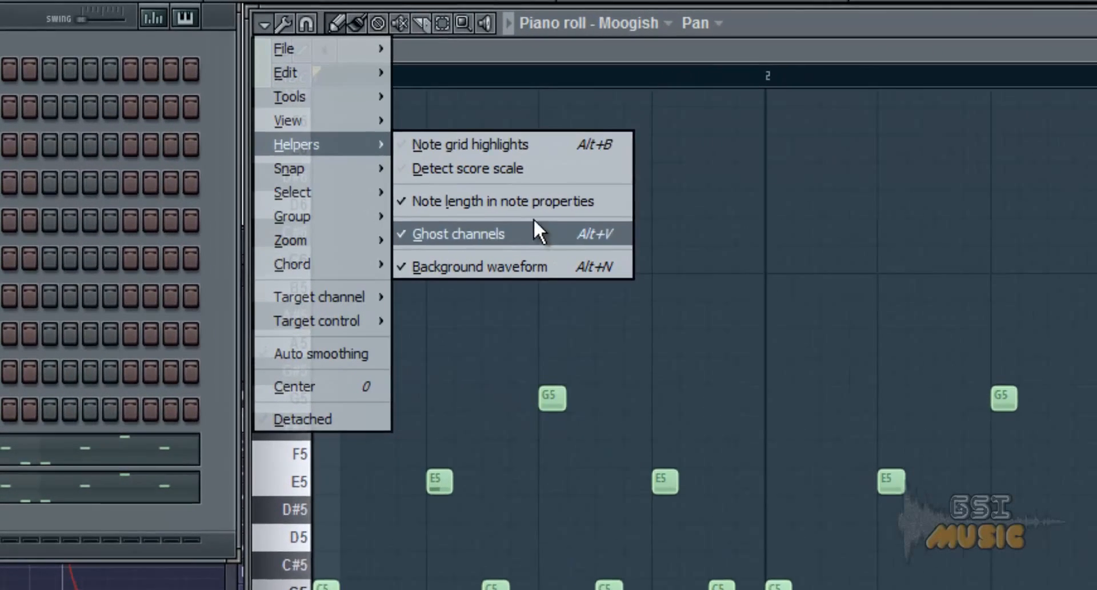
click(584, 48)
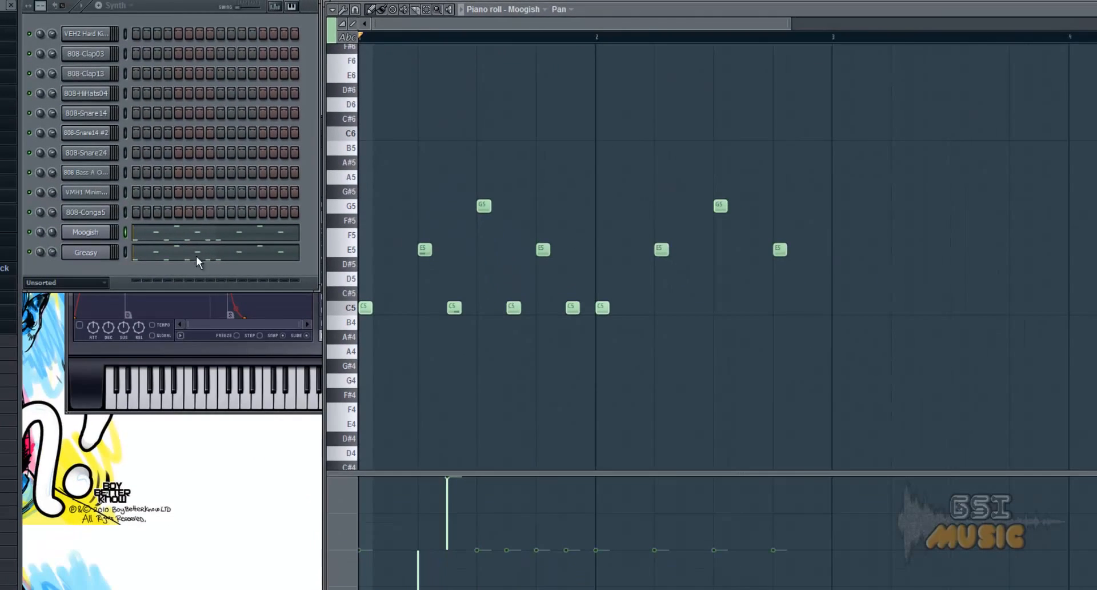
Open the Greasy channel's piano roll and delete all of its notes.
click(180, 259)
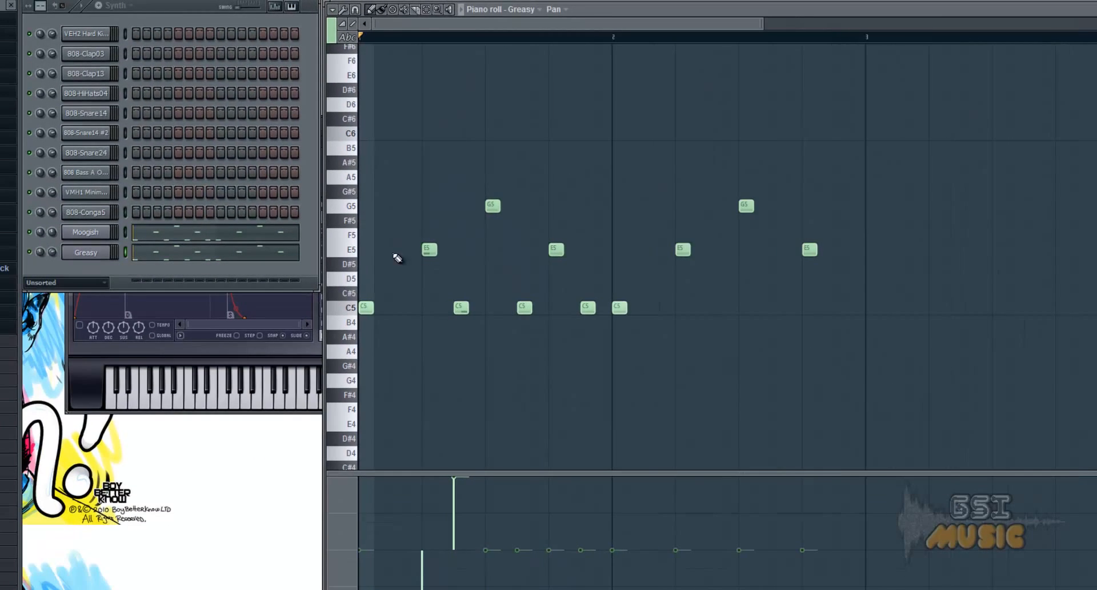
drag(362, 113, 859, 398)
key(Delete)
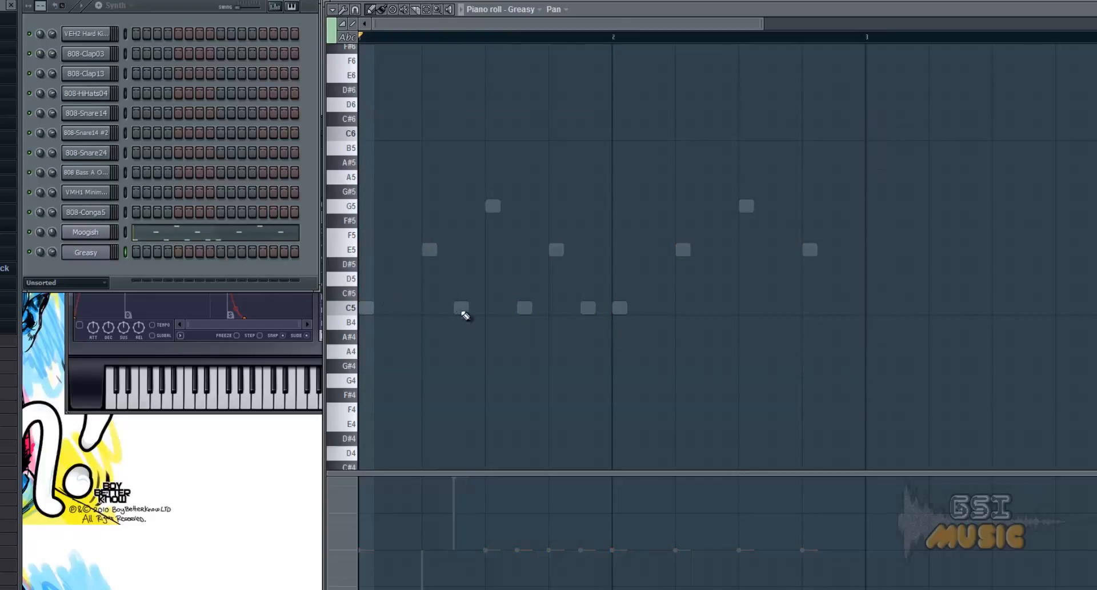
View the Moogish channel's notes, and open and dismiss Greasy's Sytrus and settings windows.
click(94, 233)
click(164, 234)
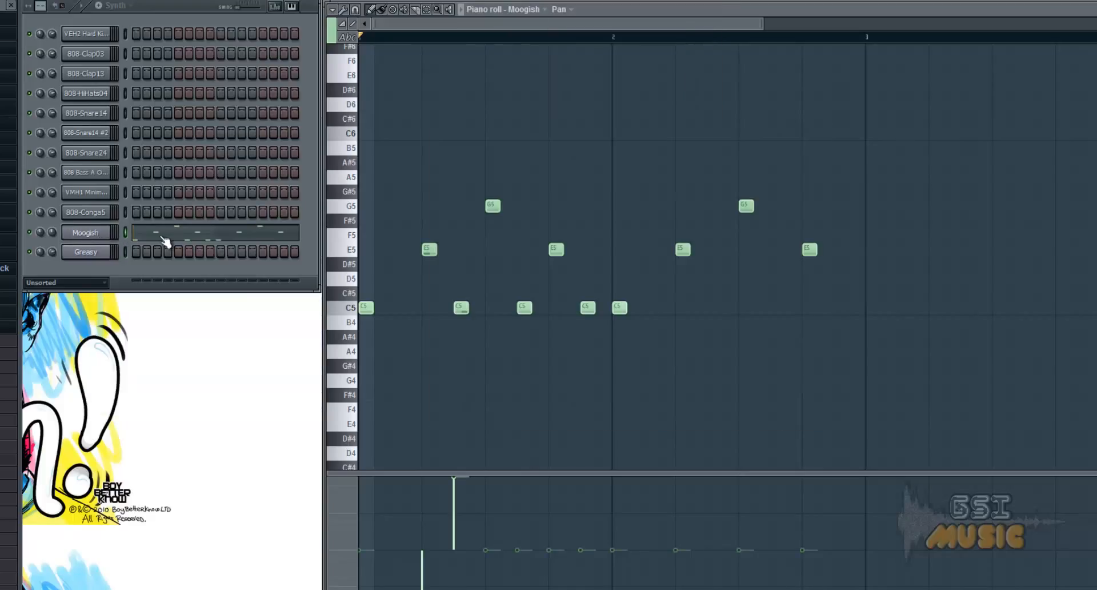
click(87, 252)
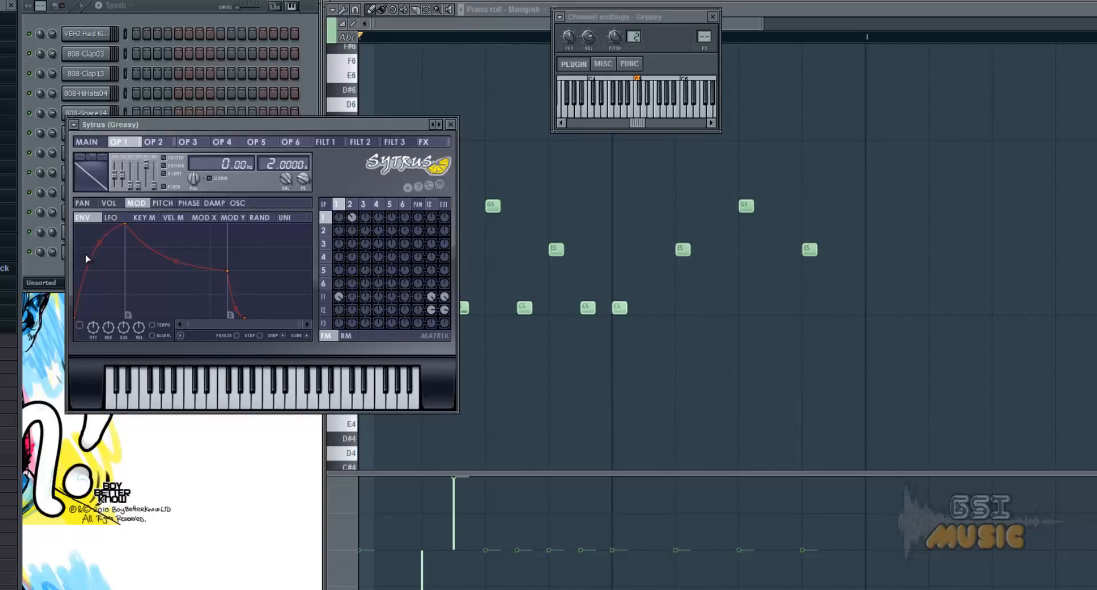
click(60, 268)
Open the Greasy channel's piano roll and show note velocity in its control lane.
right_click(109, 246)
click(128, 253)
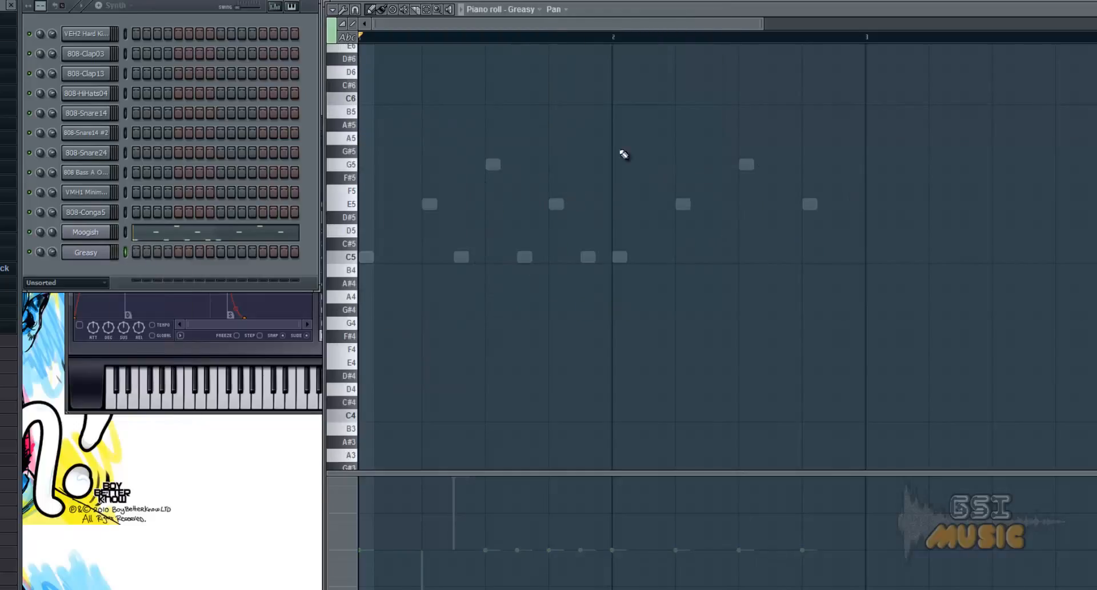
click(564, 10)
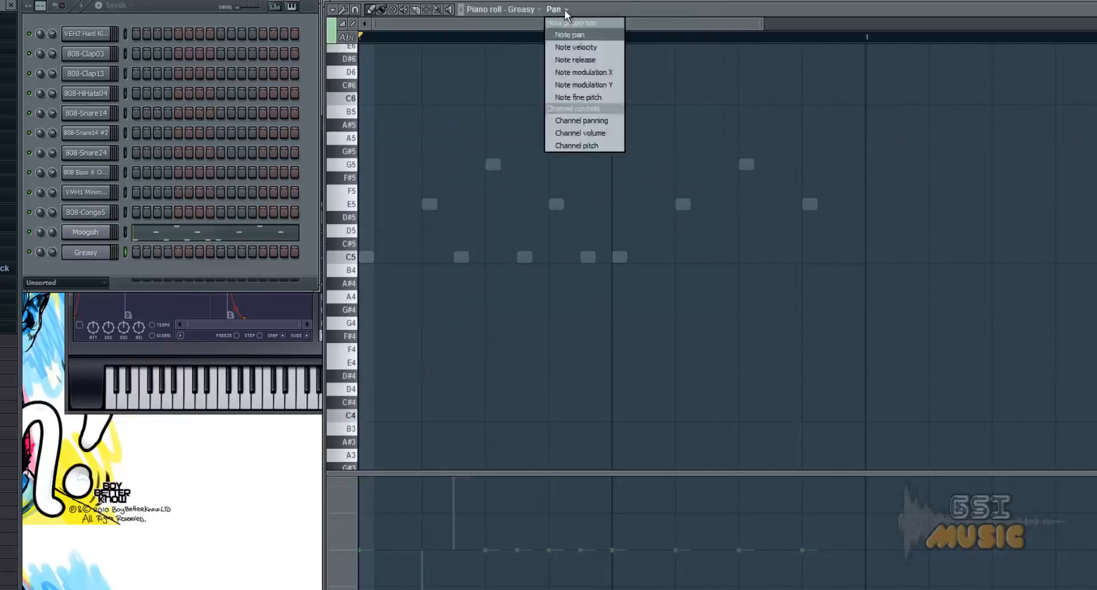
click(576, 47)
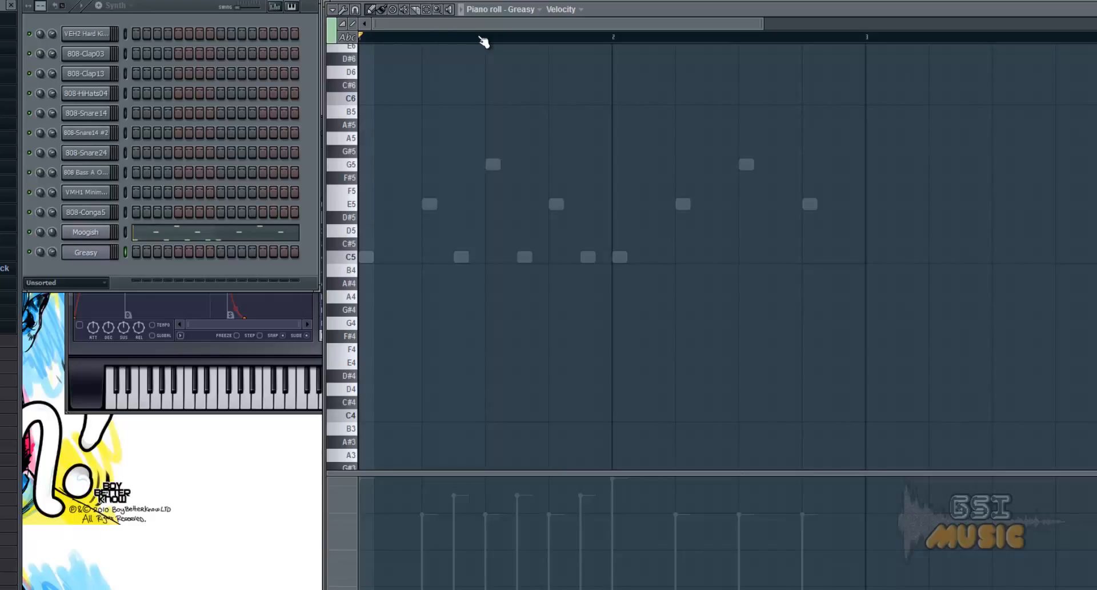
Choose the Major chord and place it on C5 at the start of Greasy's piano roll.
click(335, 9)
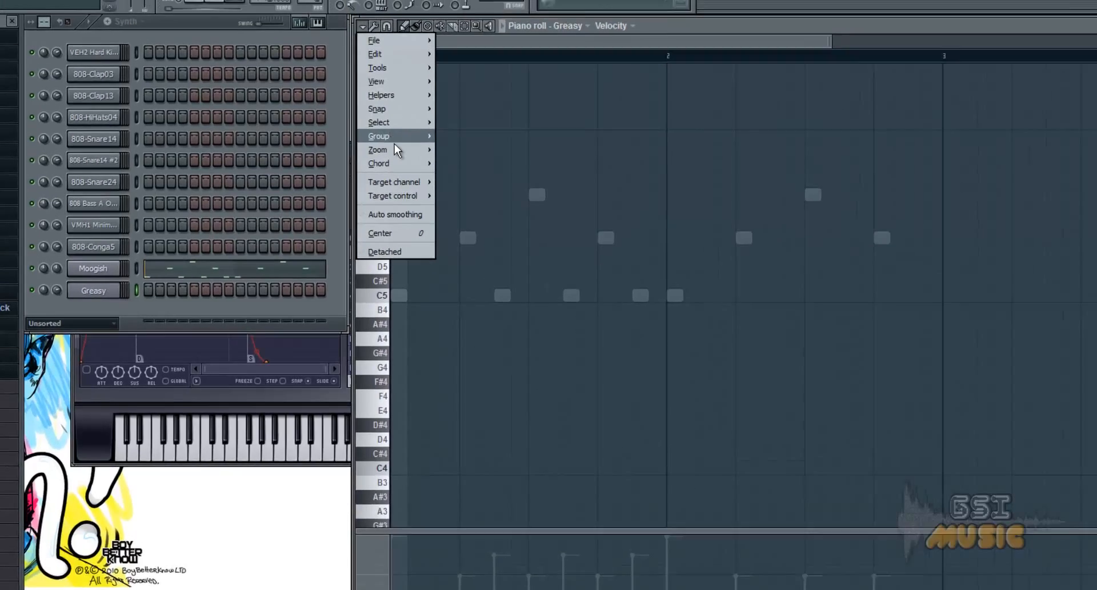
mouse_move(364, 124)
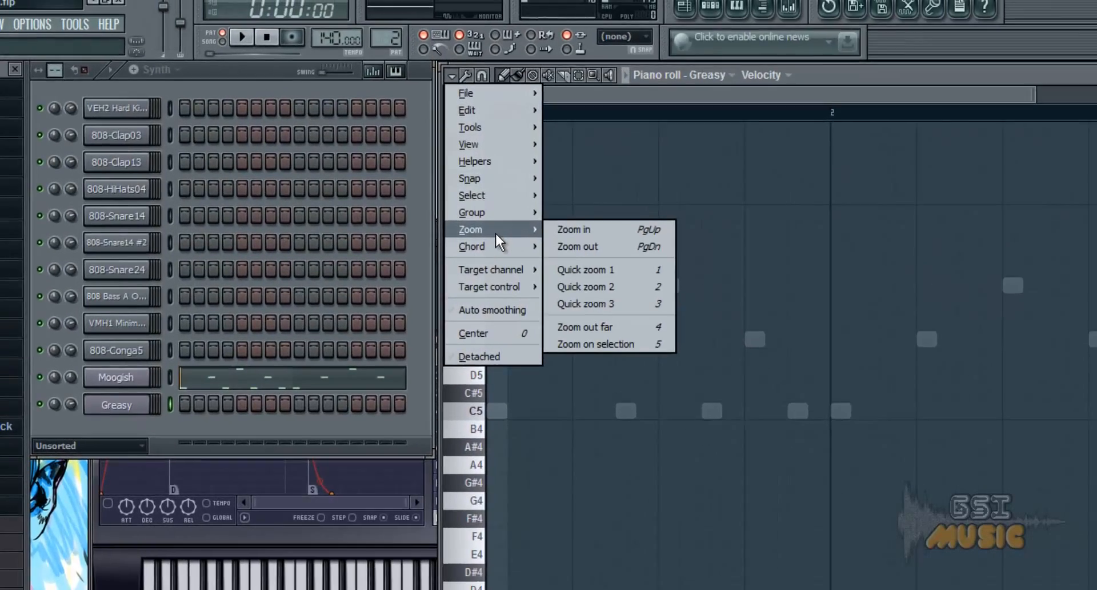
mouse_move(492, 246)
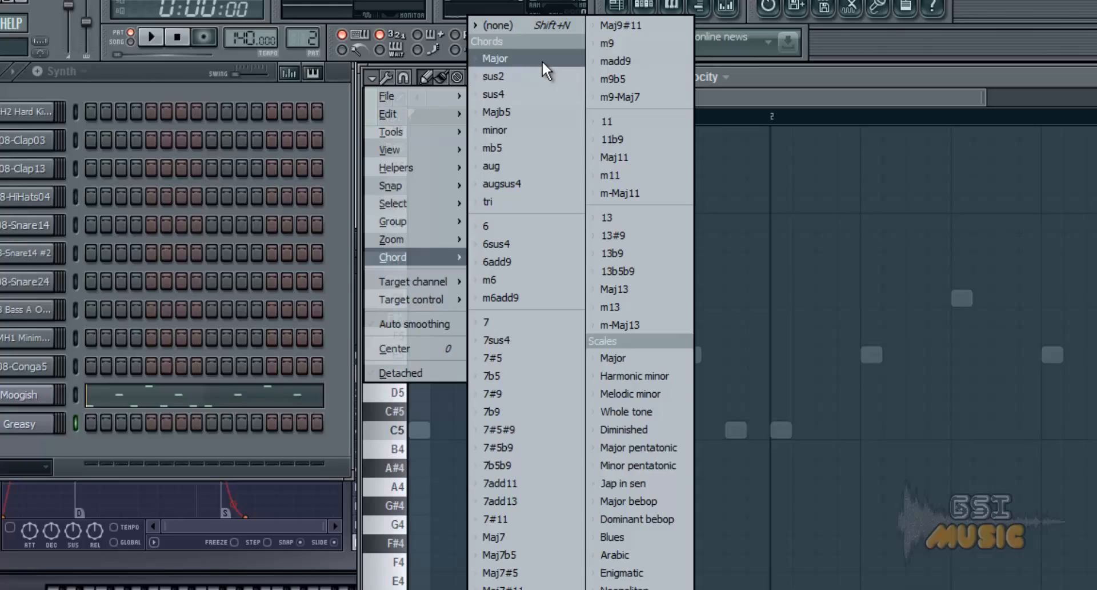
click(541, 60)
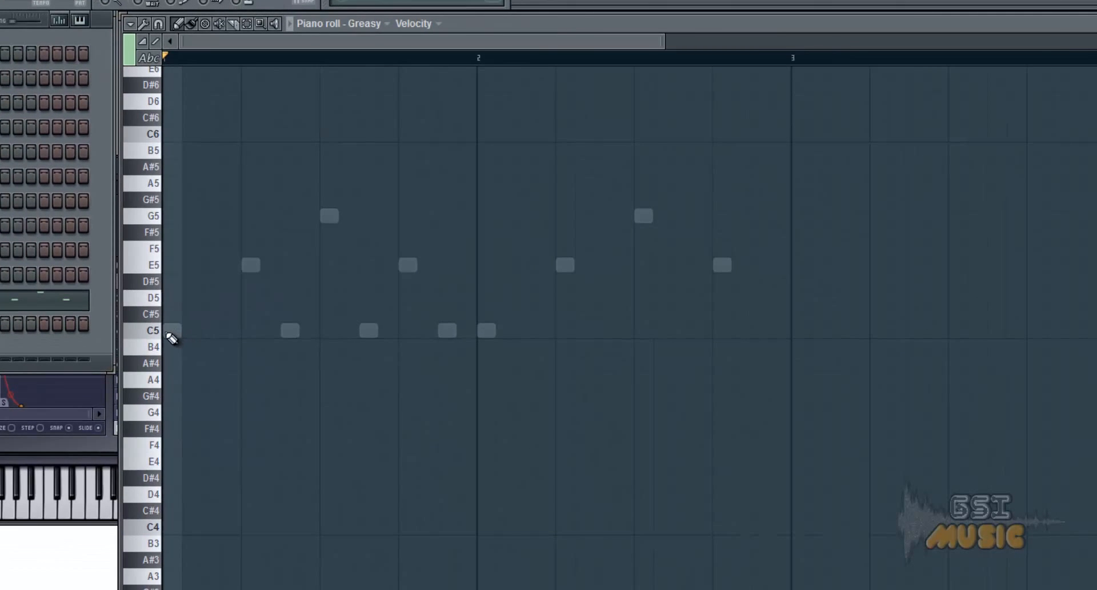
click(168, 331)
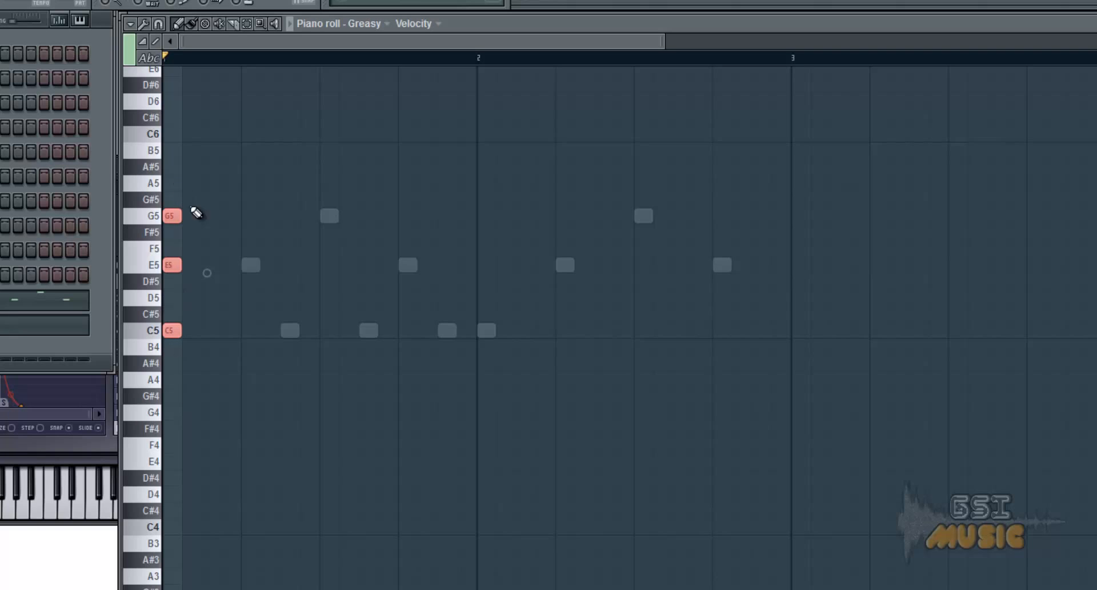
Delete the chord's C5, E5 and G5 notes from the start of the Greasy pattern.
right_click(170, 330)
right_click(173, 265)
right_click(173, 216)
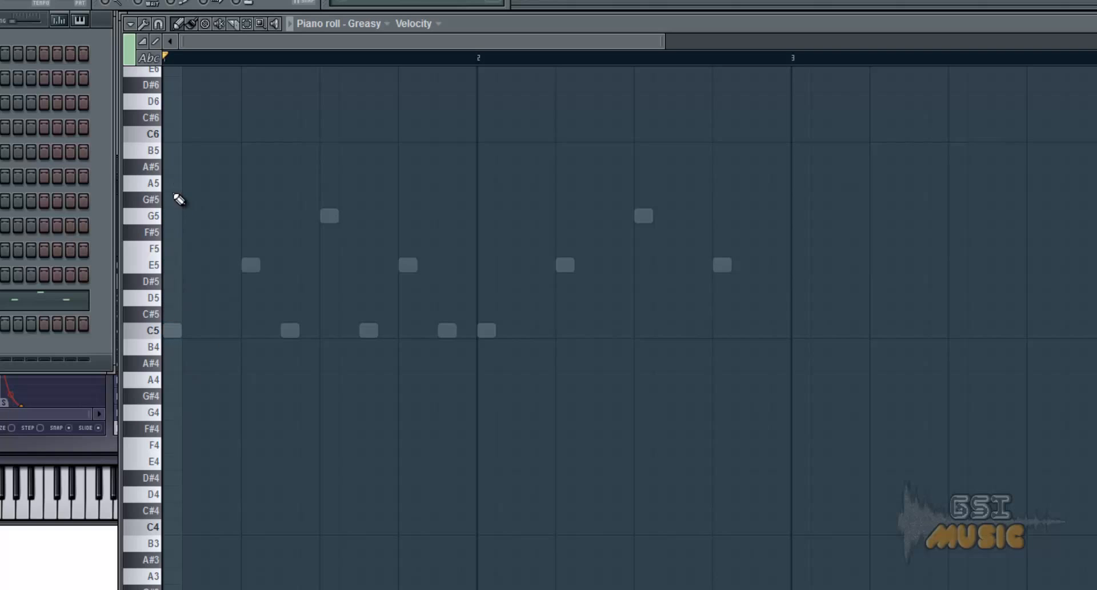
Set the chord option to (none) and place a single C5 note at the start of Greasy's piano roll.
click(130, 24)
mouse_move(169, 149)
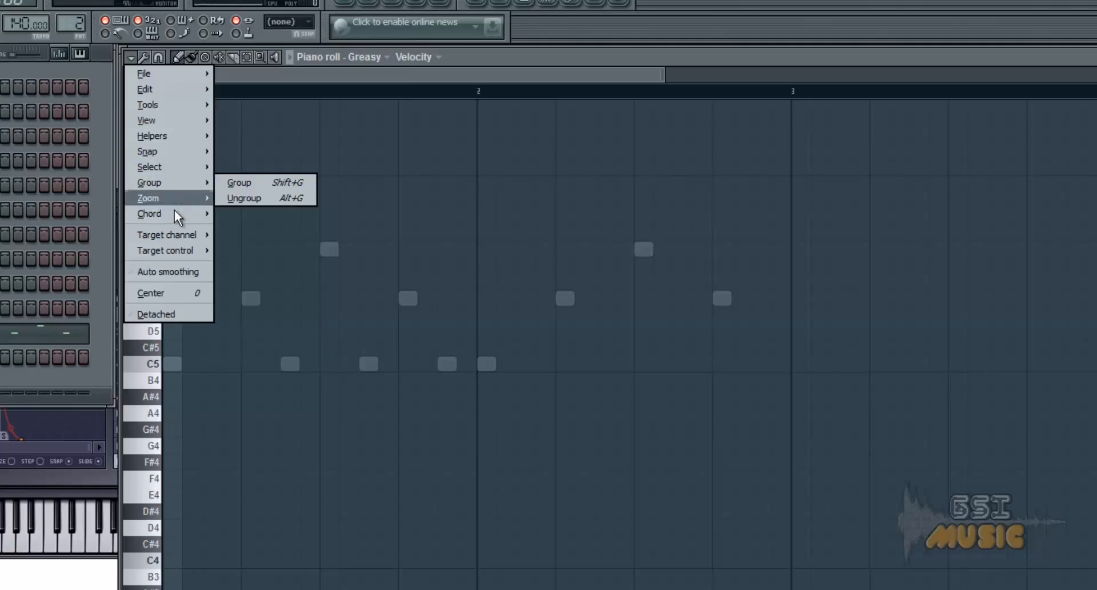
mouse_move(174, 210)
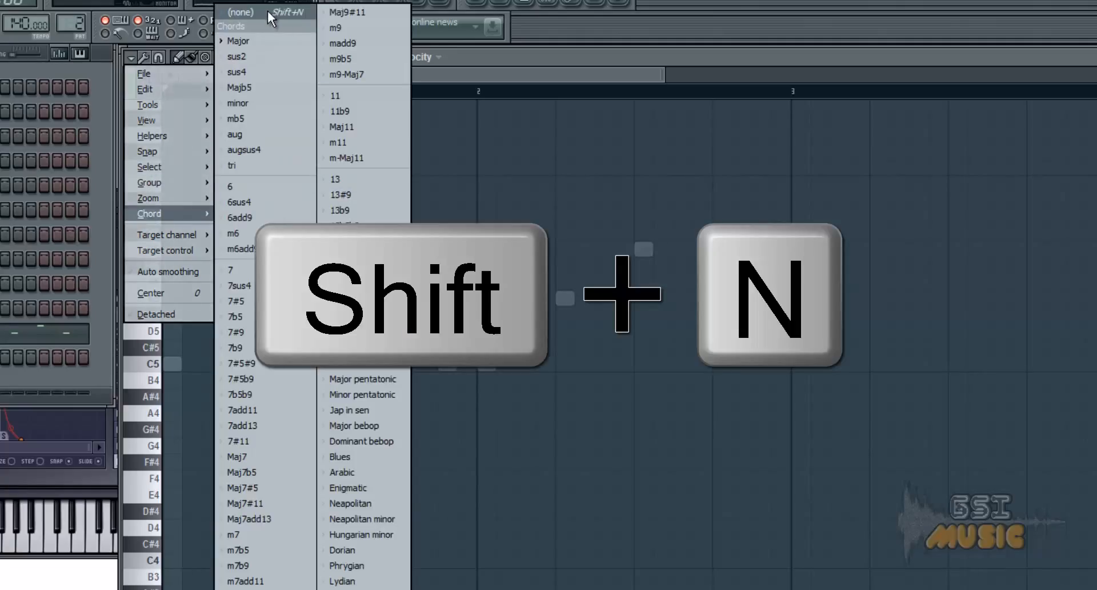
click(267, 12)
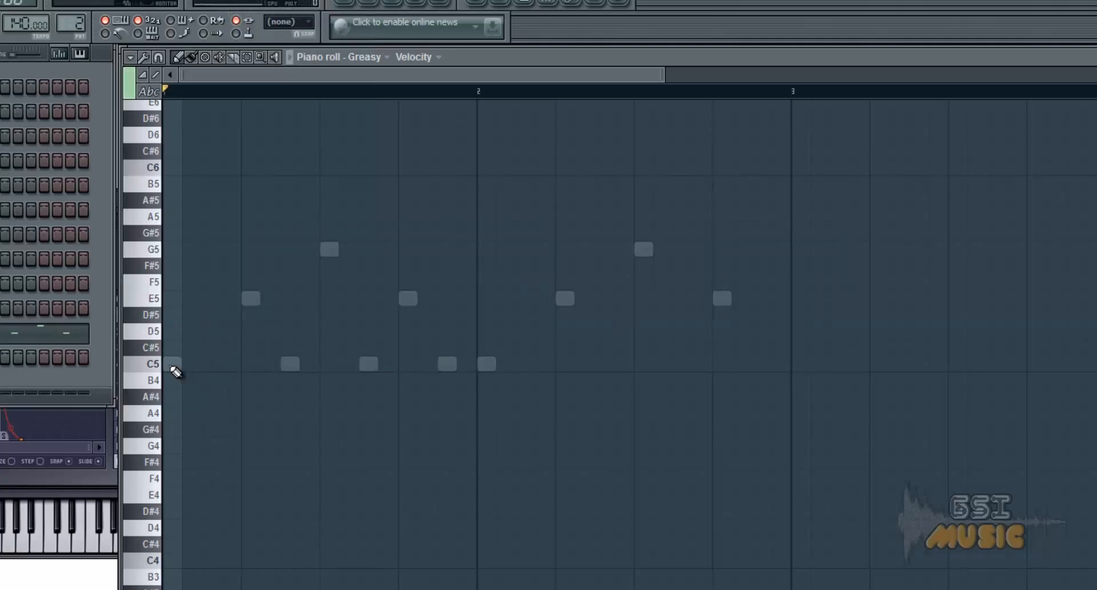
click(170, 366)
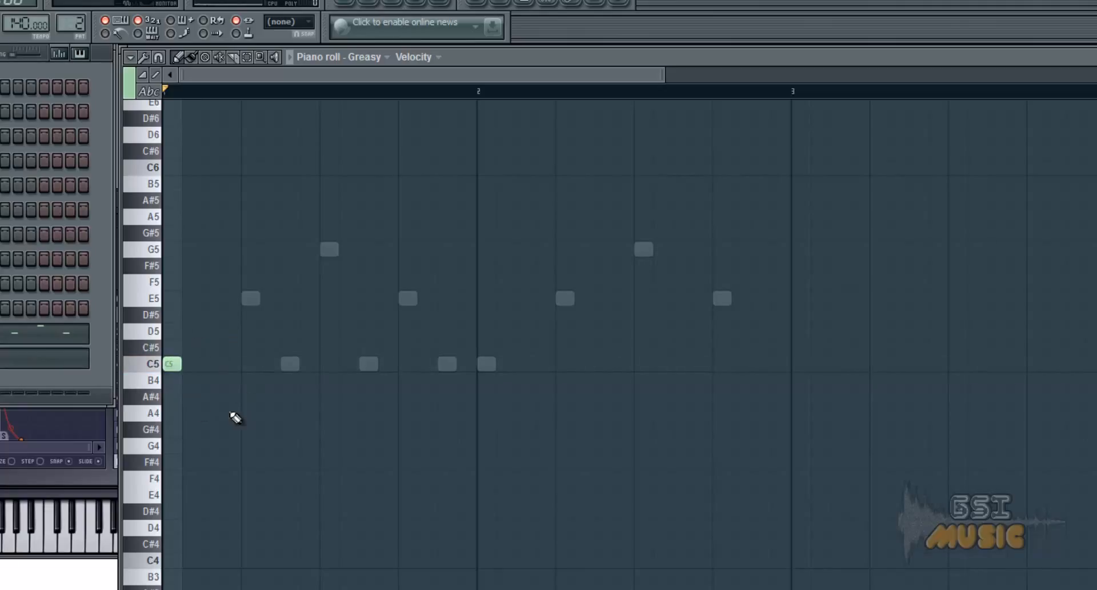